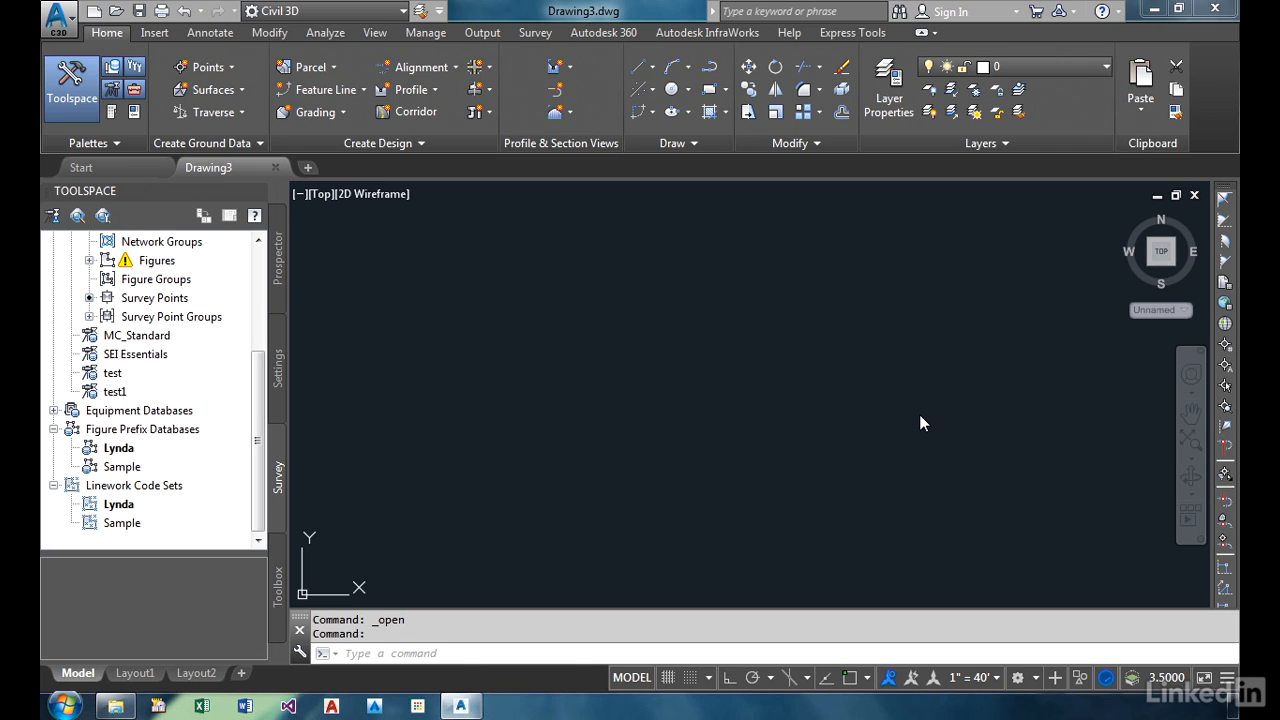
- Open the drawing 03_07_CogoPoints.dwg from the Ch03 folder
click(117, 11)
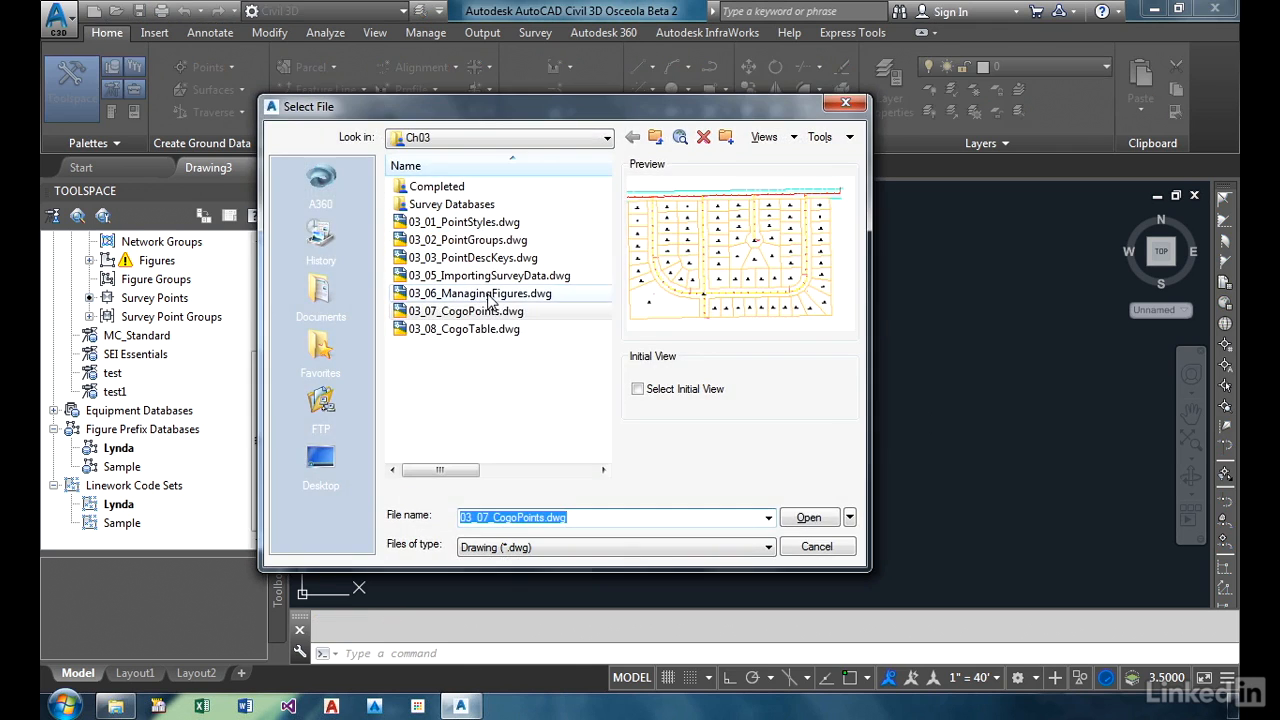
click(417, 314)
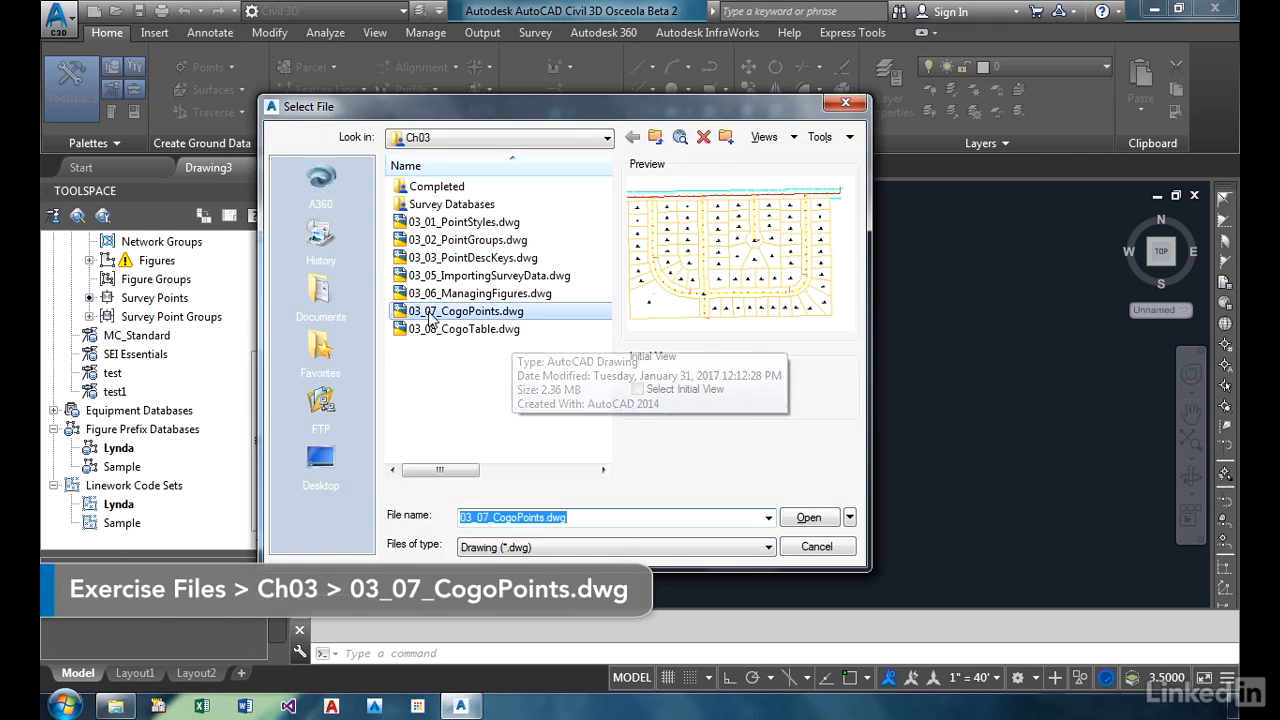
click(796, 524)
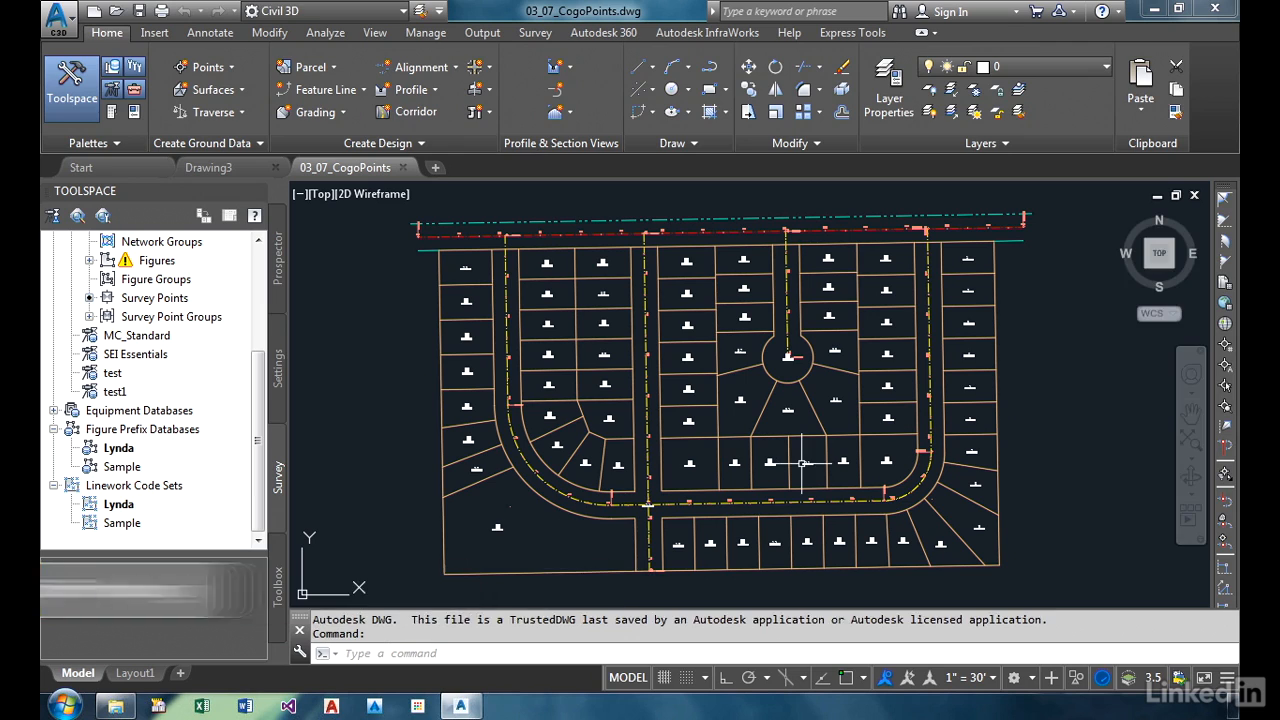
- Open the Point Creation Tools and expand their parameter settings
scroll(777, 518, up, 2)
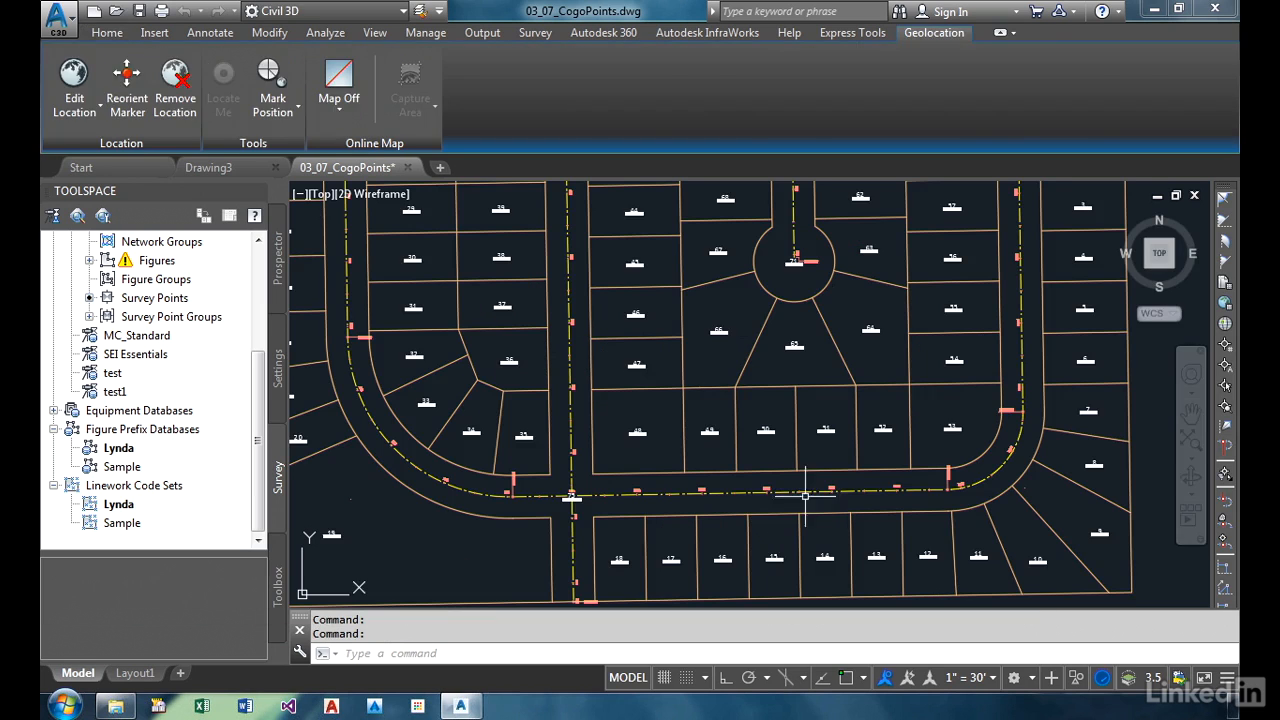
click(111, 36)
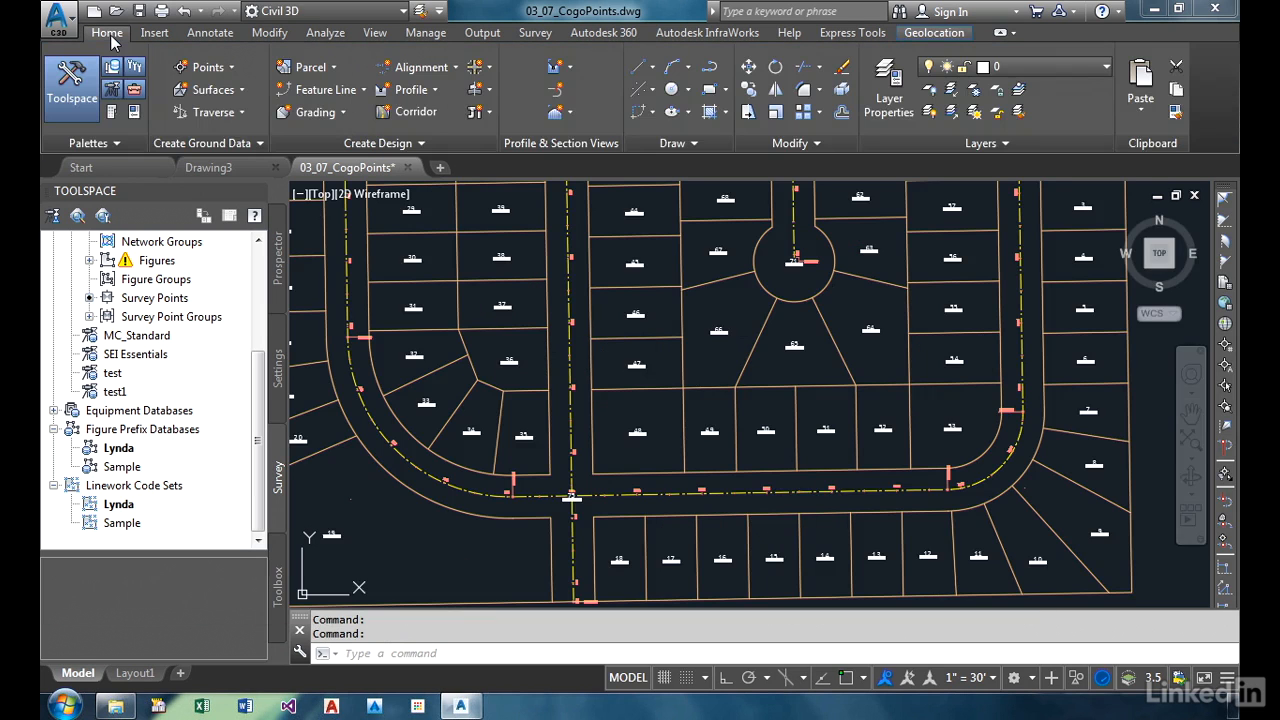
click(210, 67)
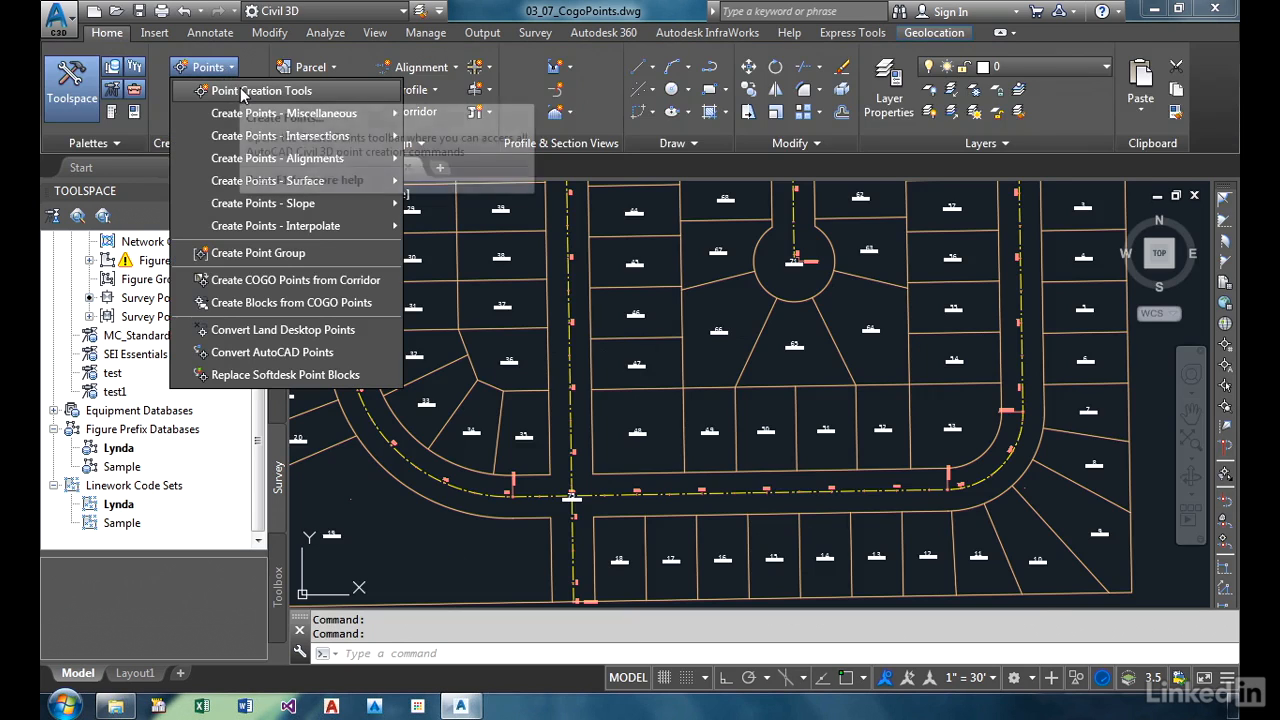
click(240, 91)
drag(330, 205, 333, 181)
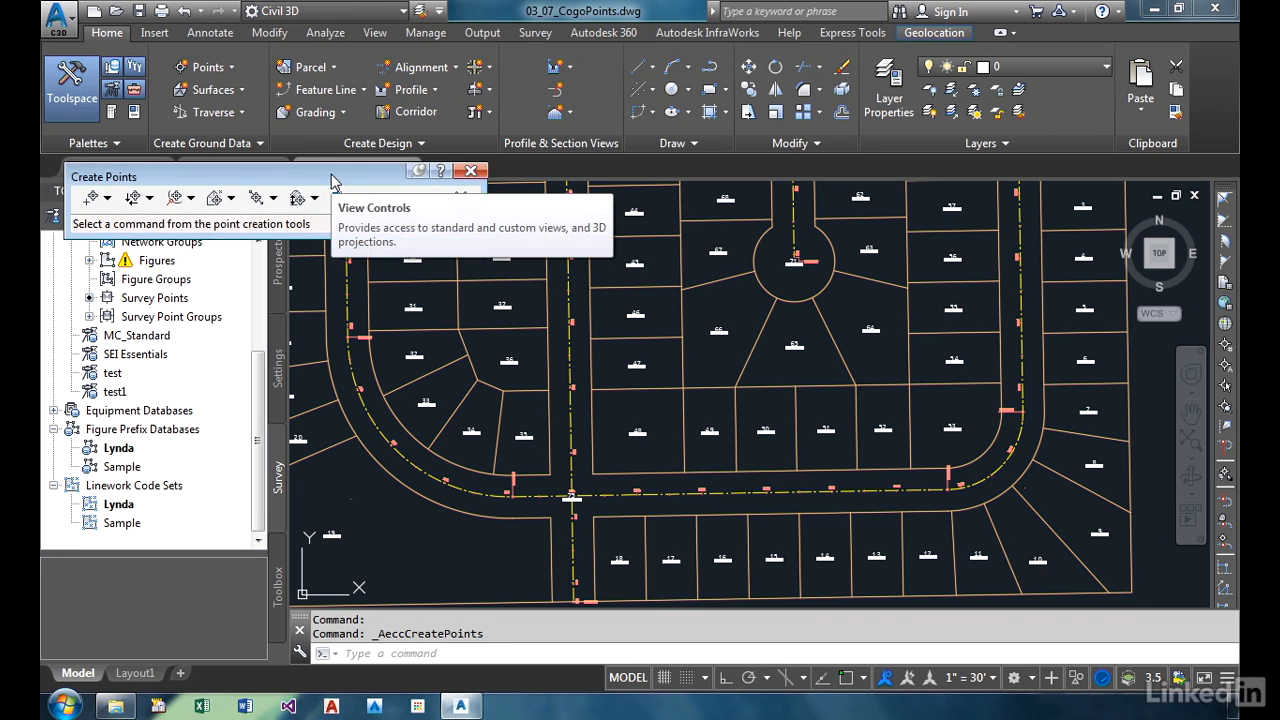
click(460, 199)
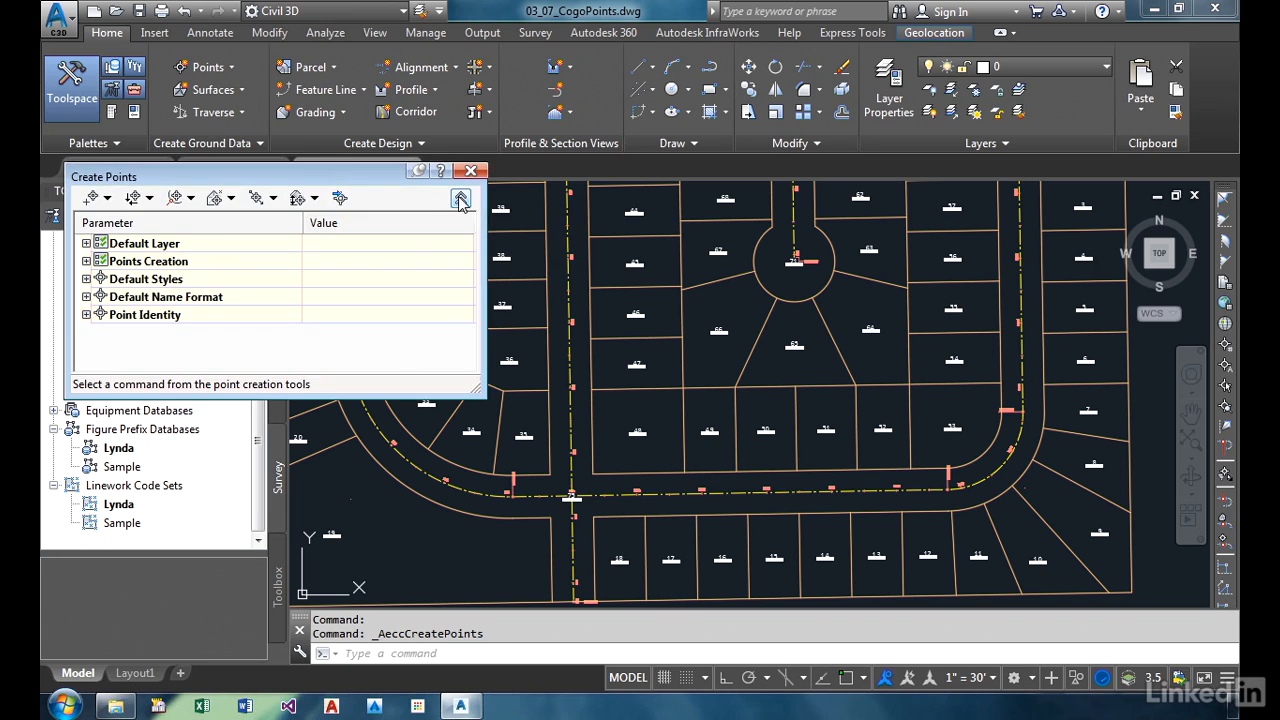
- Examine the Default Layer and Points Creation parameters used for new points
click(86, 243)
click(86, 243)
click(86, 261)
scroll(235, 330, down, 2)
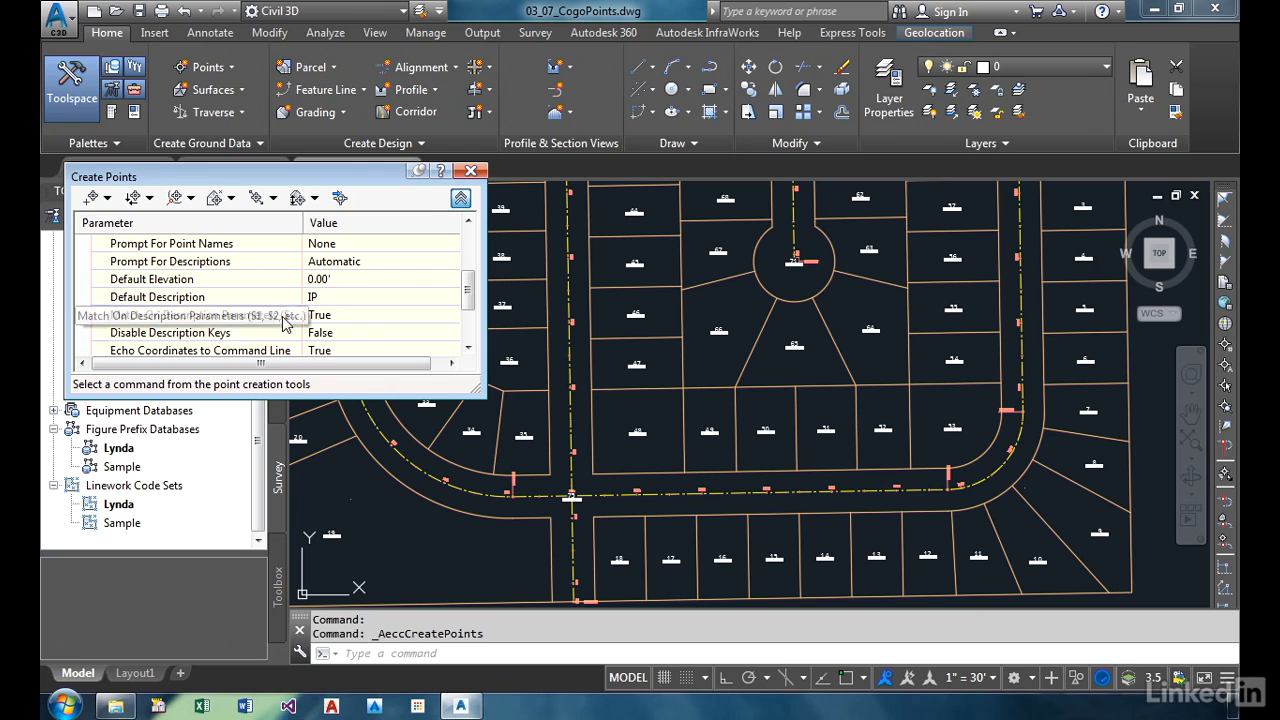
scroll(267, 307, up, 2)
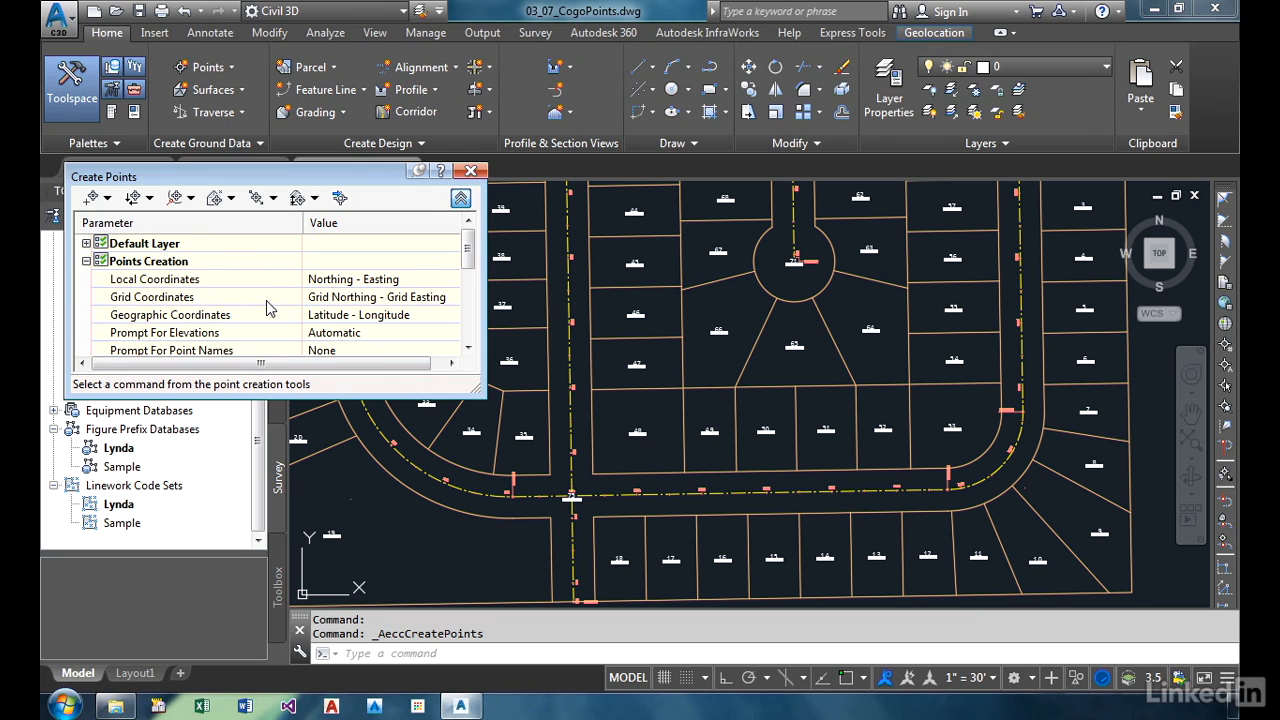
click(86, 261)
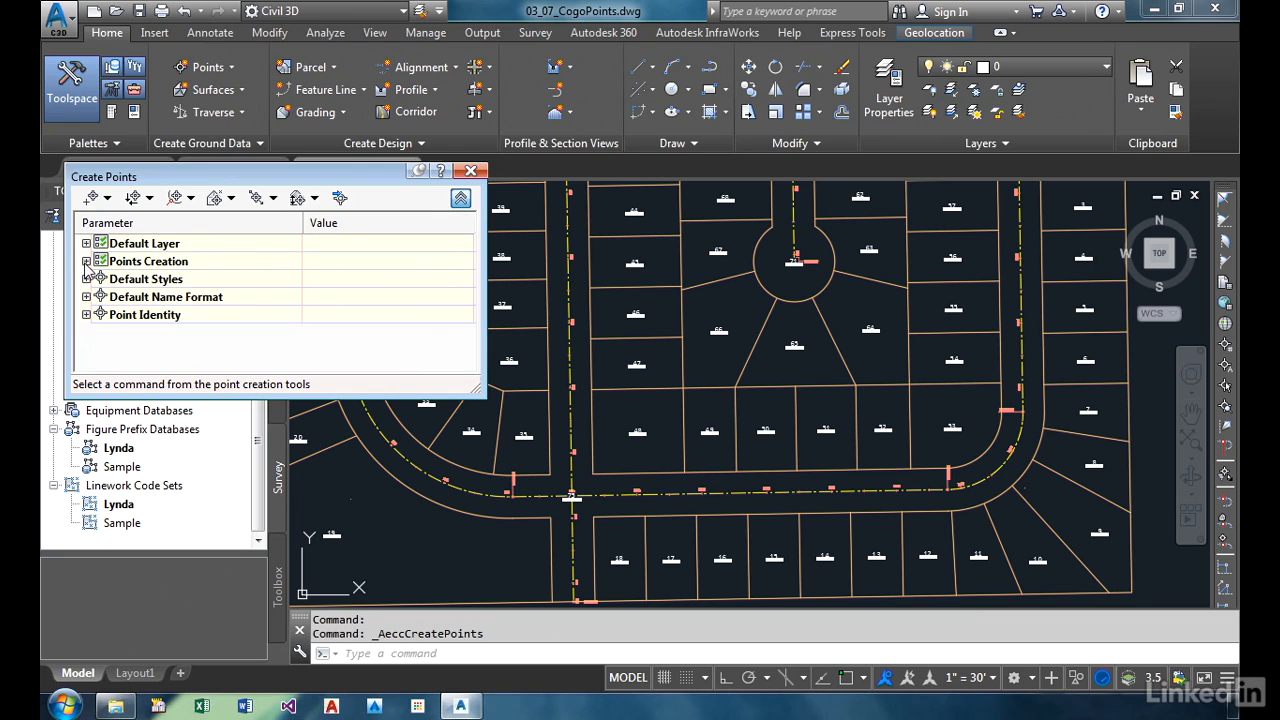
- Create points with the Automatic method along the long rear lot line shared by lots 48 to 53
click(107, 198)
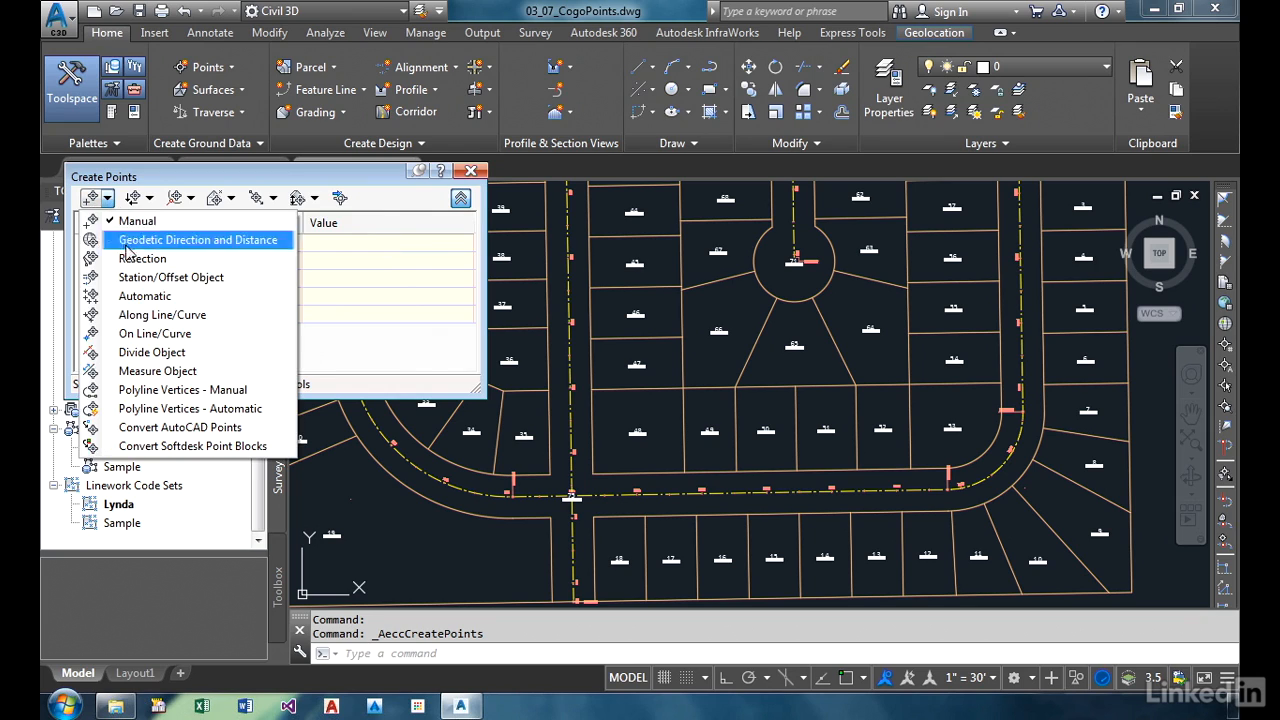
click(150, 296)
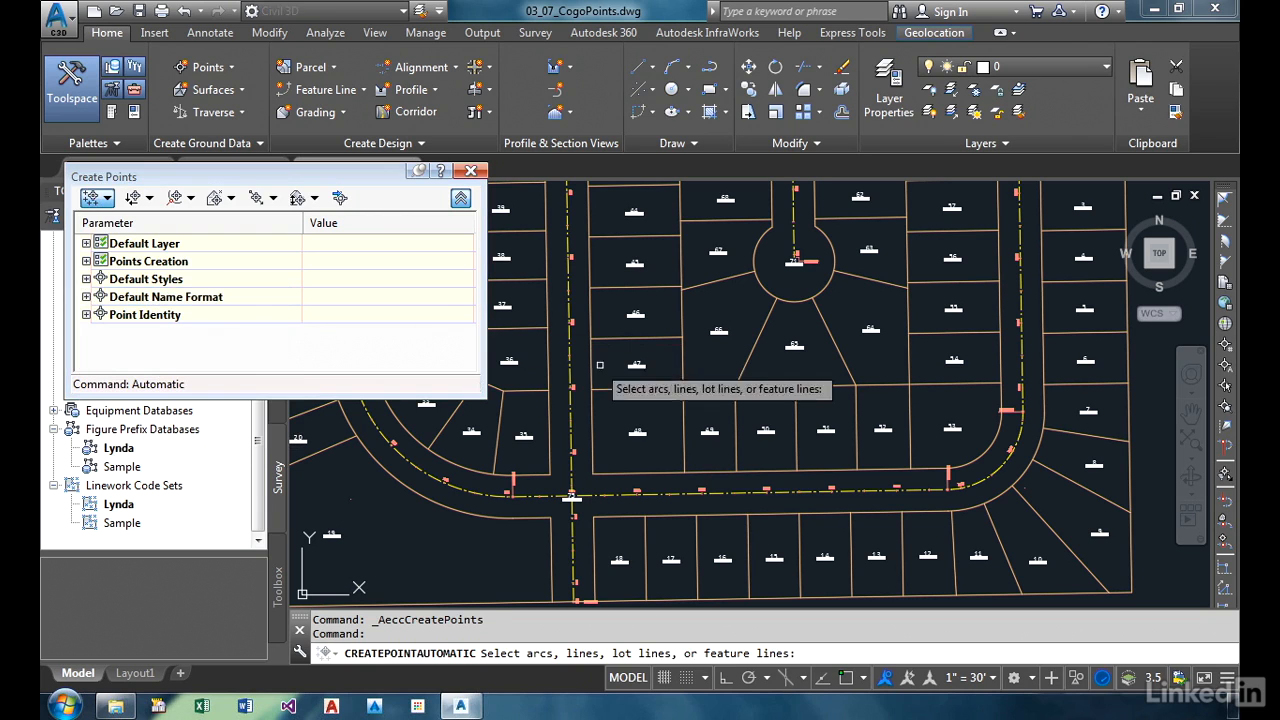
middle_drag(634, 379, 595, 372)
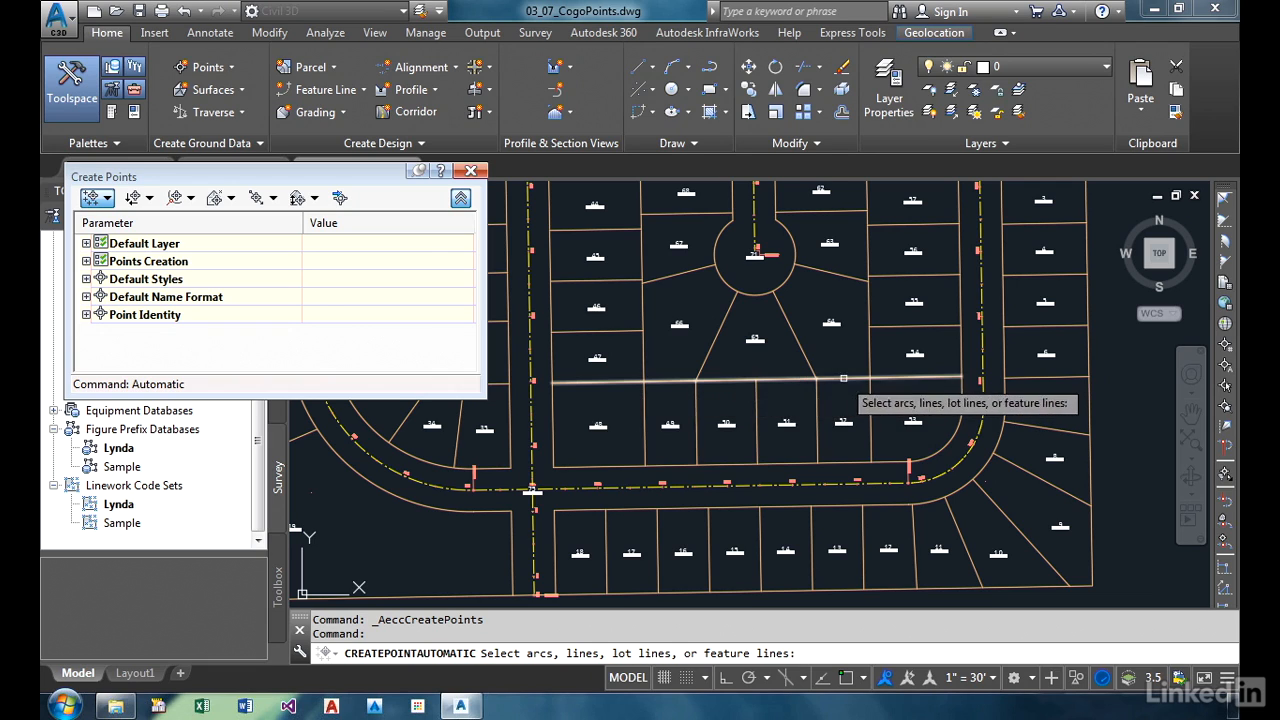
click(672, 381)
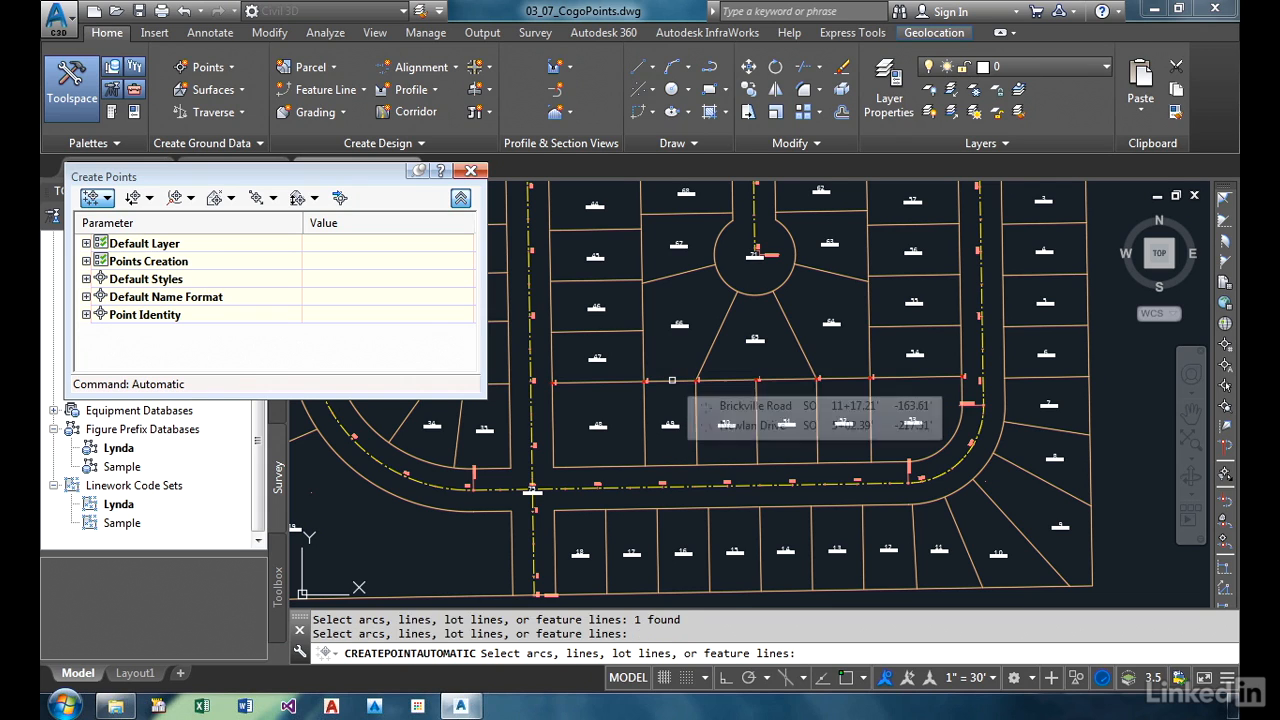
key(Return)
- Examine the new points where the side lot lines meet the rear line of lots 48 to 53
scroll(672, 381, up, 6)
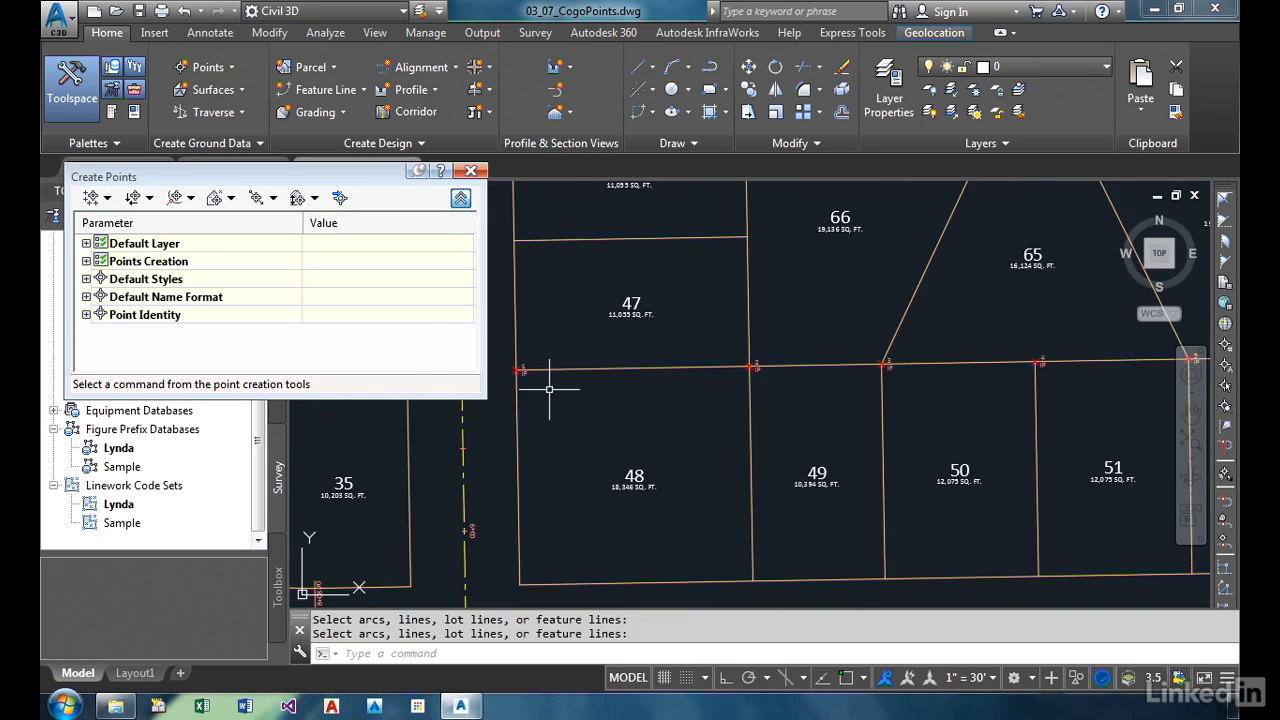
mouse_move(937, 373)
middle_down()
mouse_move(894, 371)
mouse_move(890, 354)
middle_up()
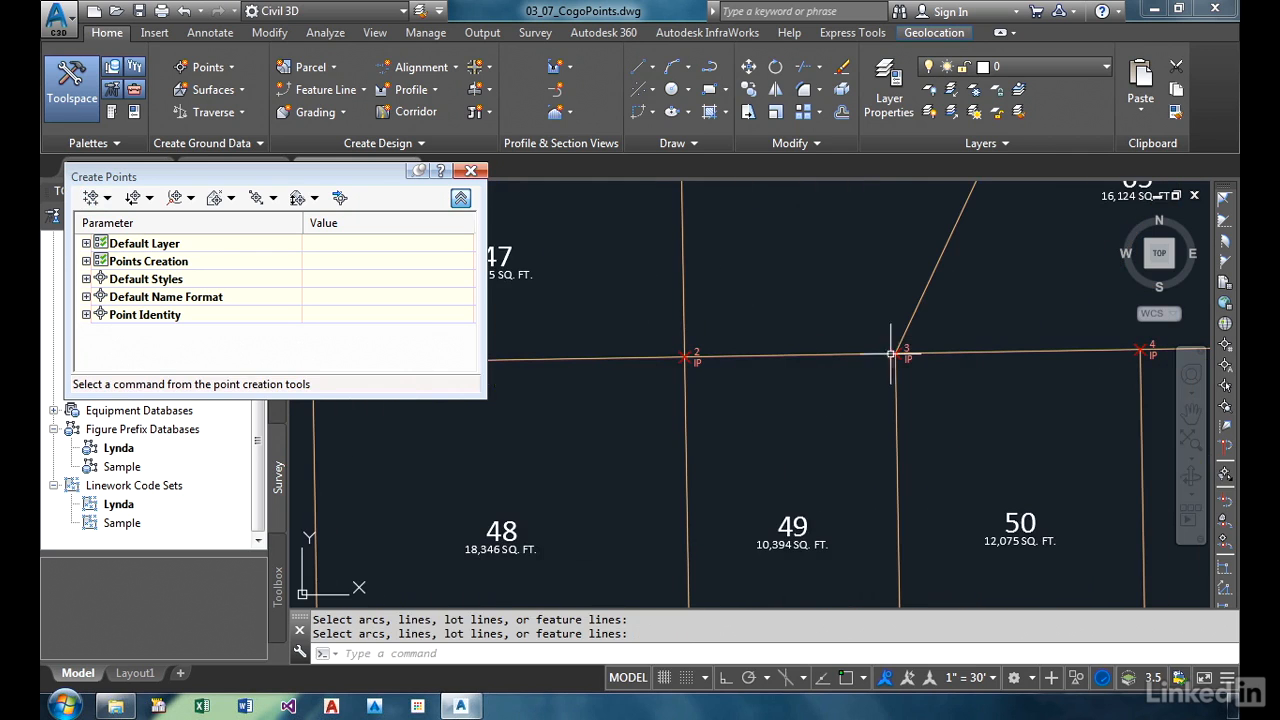
middle_drag(1018, 353, 891, 375)
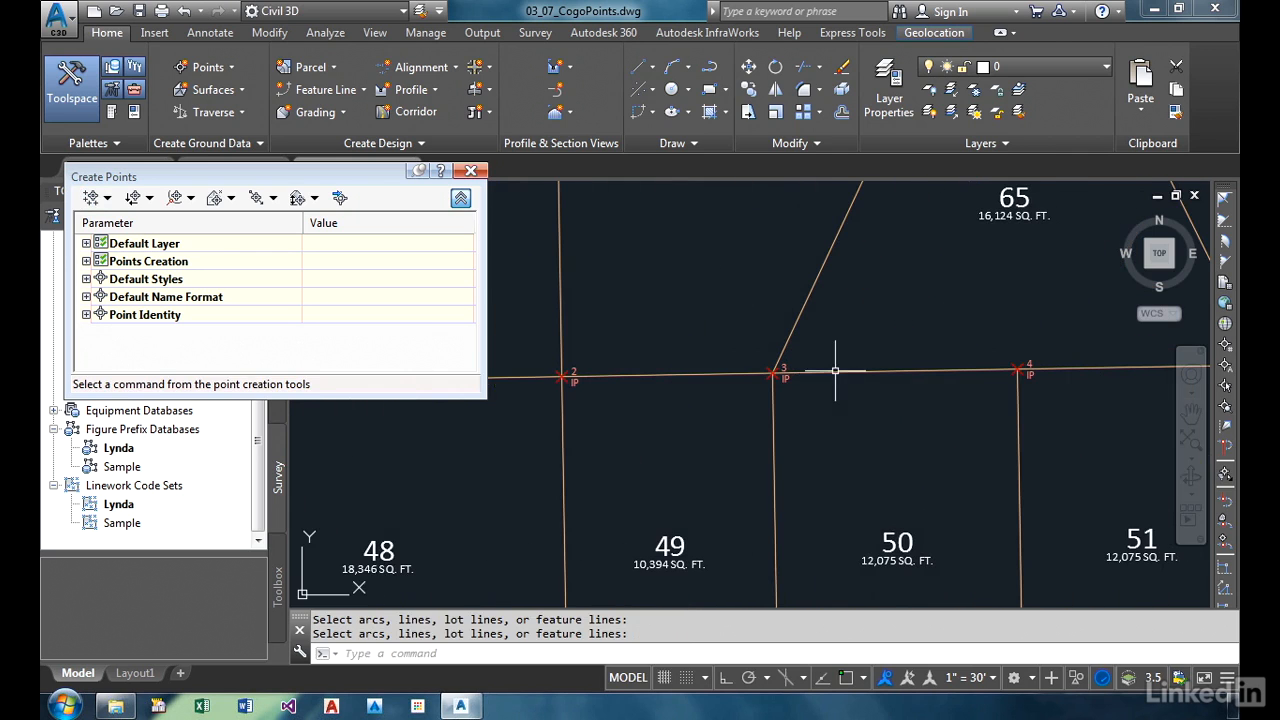
click(835, 370)
scroll(850, 314, down, 4)
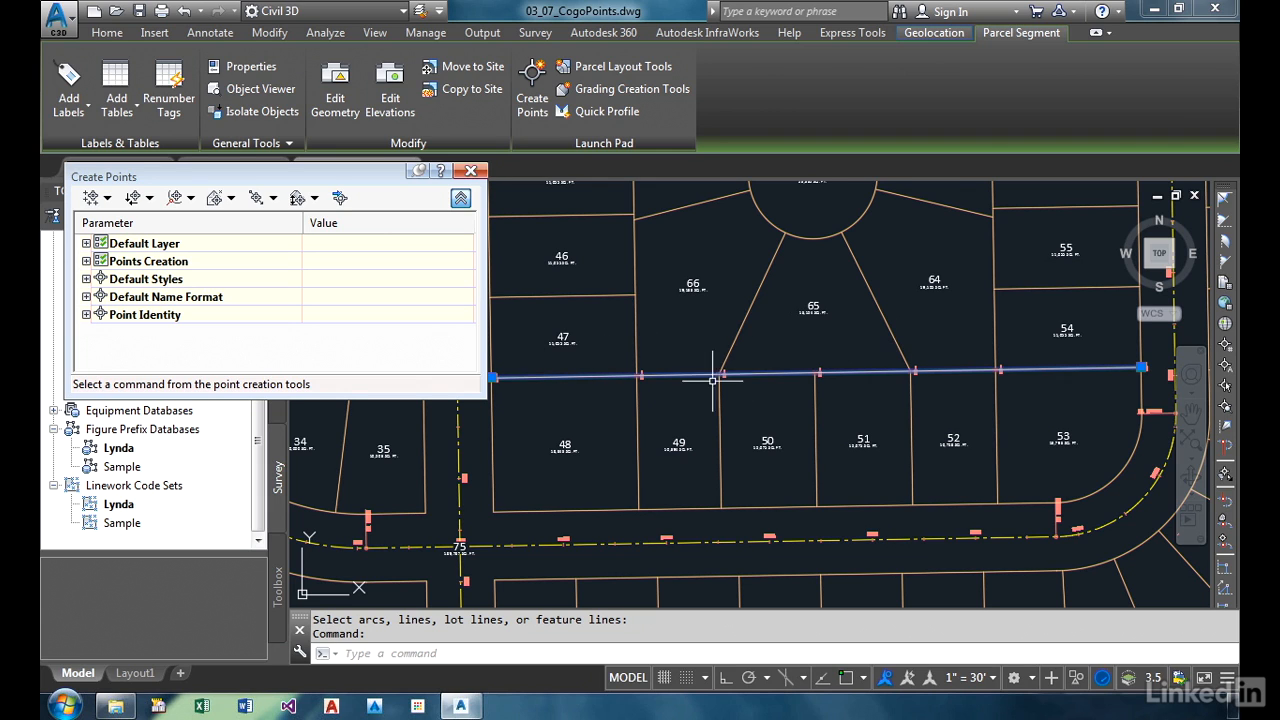
scroll(734, 377, up, 4)
key(Escape)
click(773, 377)
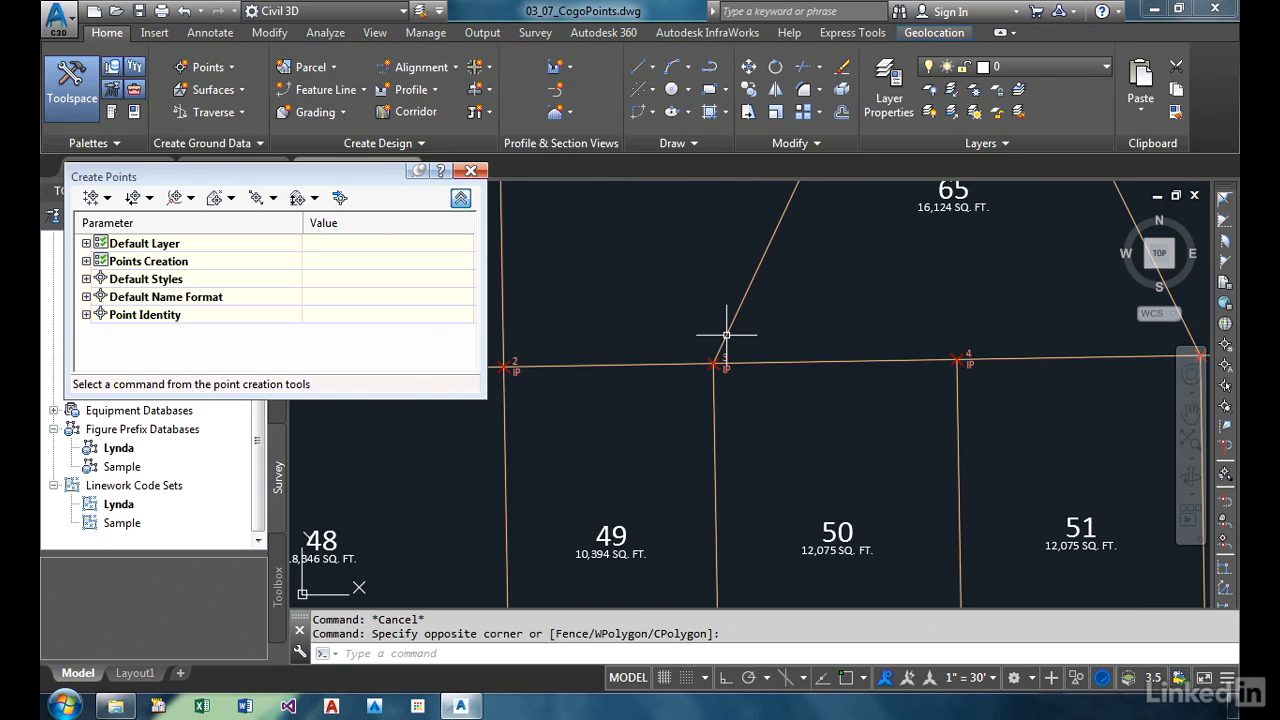
click(727, 333)
middle_drag(952, 318, 880, 329)
key(Escape)
click(976, 341)
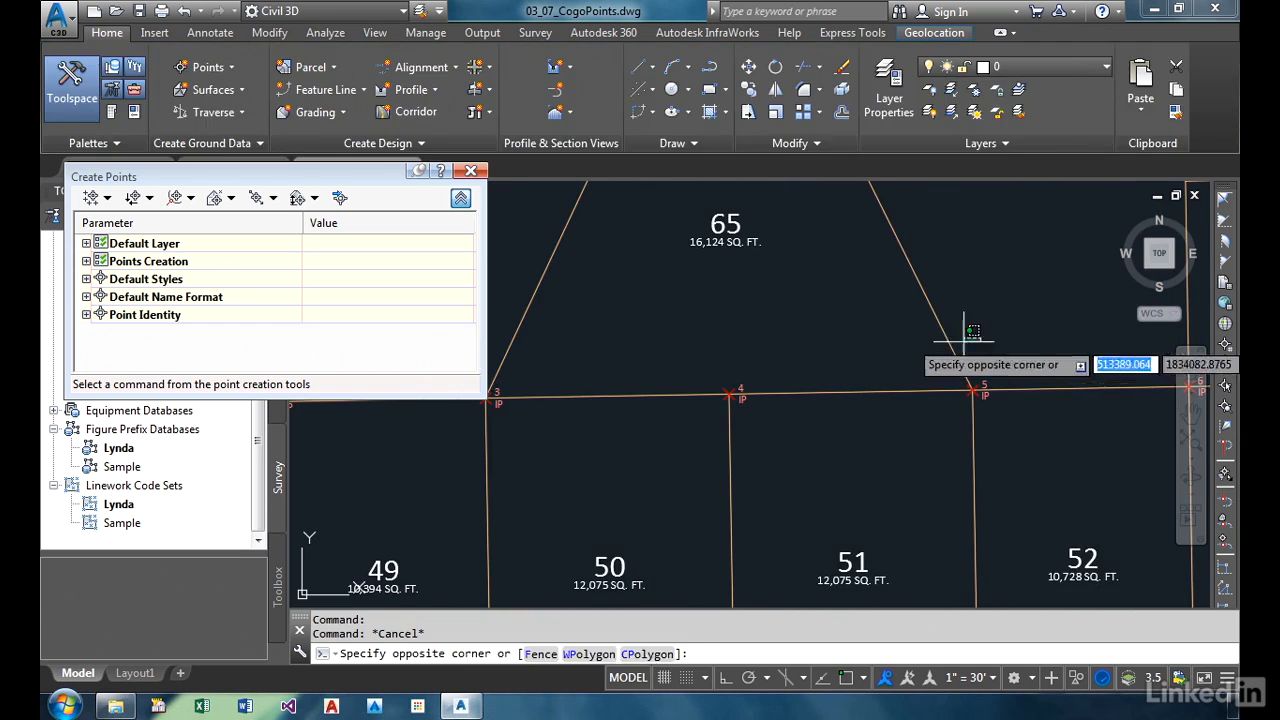
click(930, 348)
middle_drag(1029, 337, 832, 352)
key(Escape)
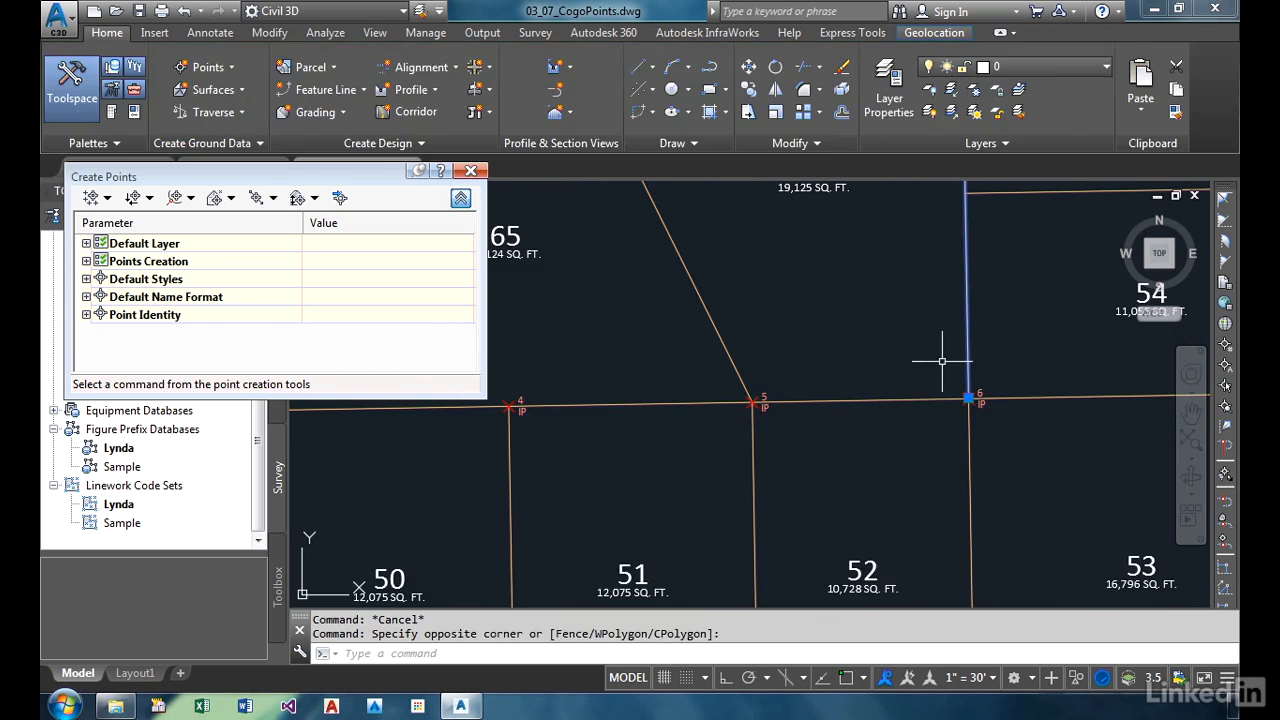
middle_drag(1097, 345, 822, 350)
scroll(822, 350, down, 4)
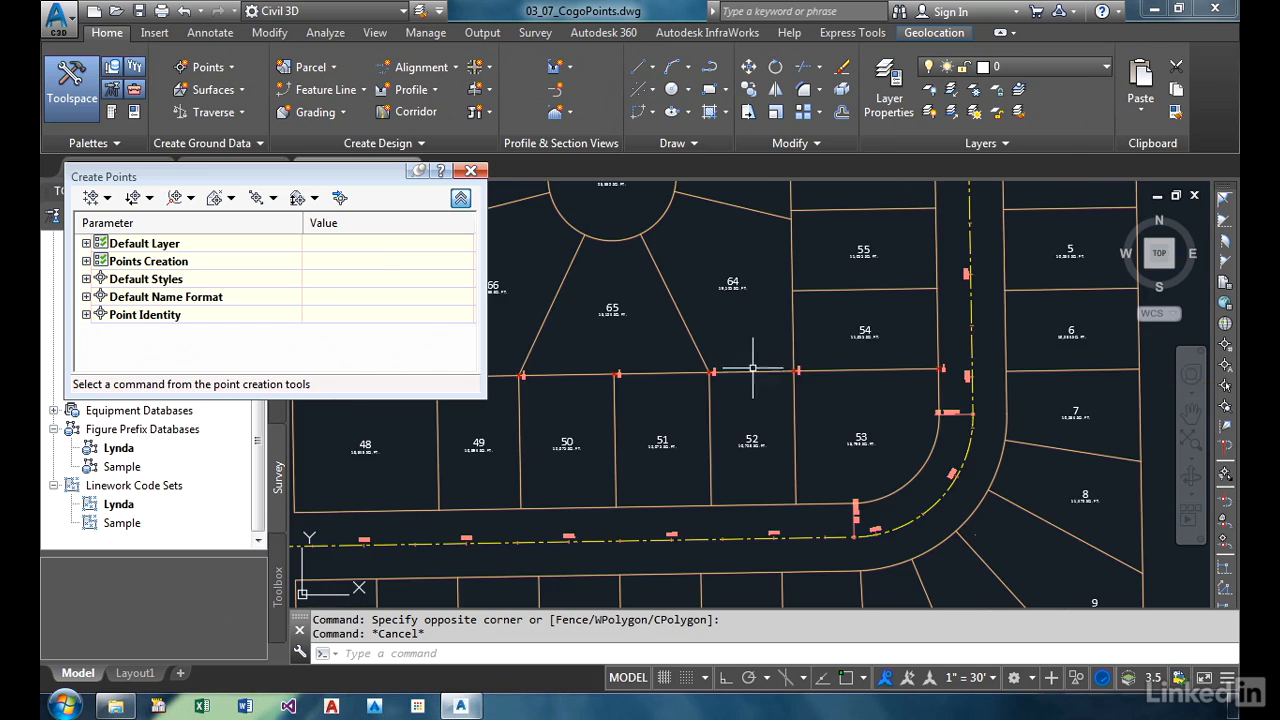
key(Escape)
scroll(843, 370, down, 4)
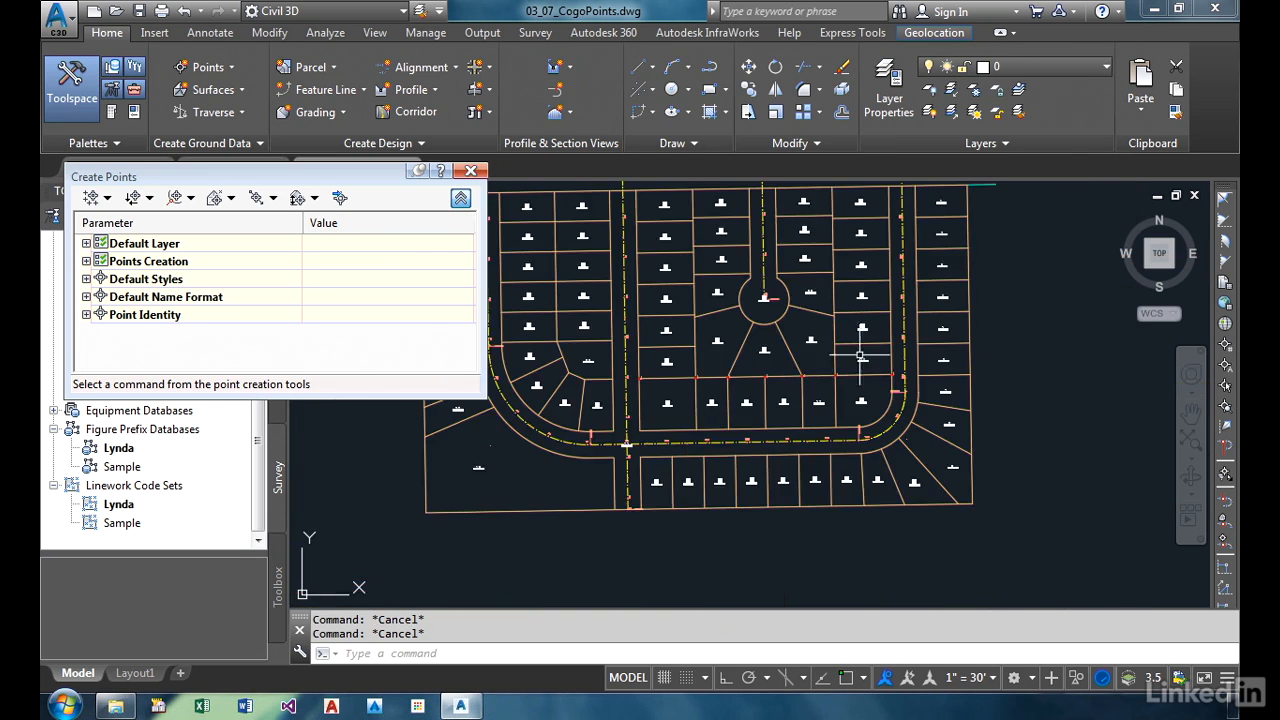
middle_drag(860, 350, 862, 453)
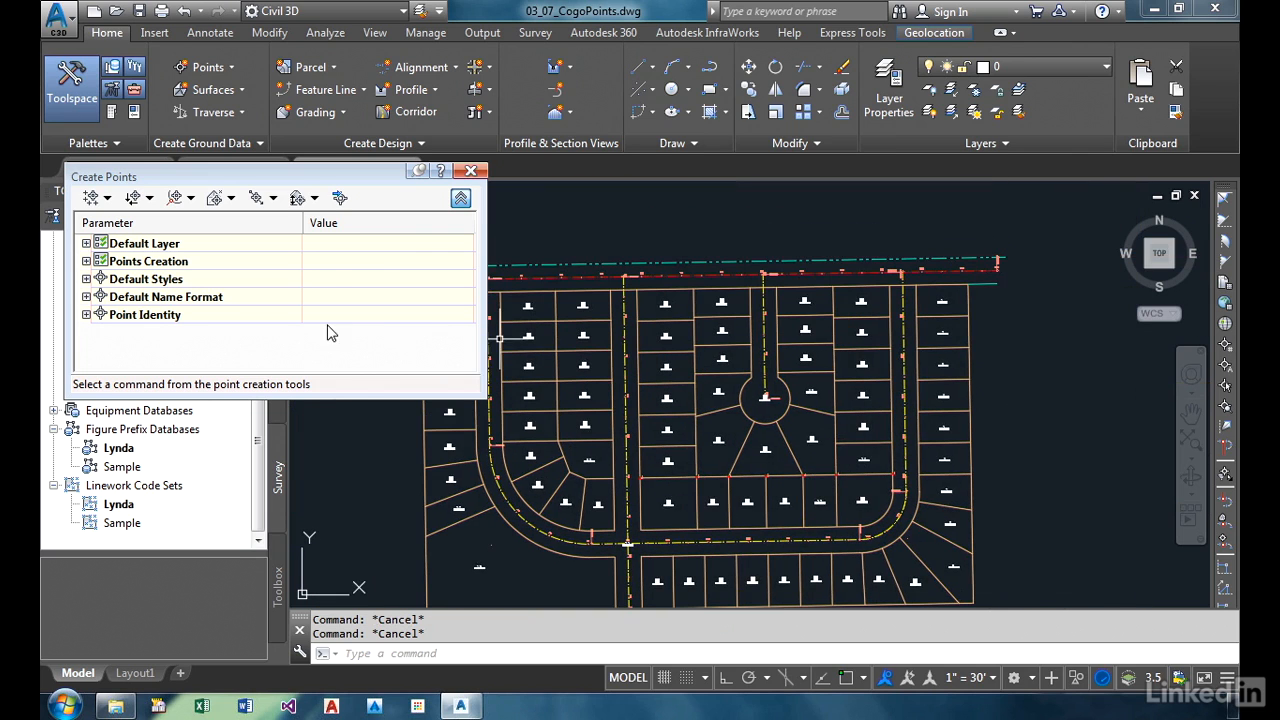
- Set the default description for new points to OAK 12 and collapse the point creation parameters
click(86, 261)
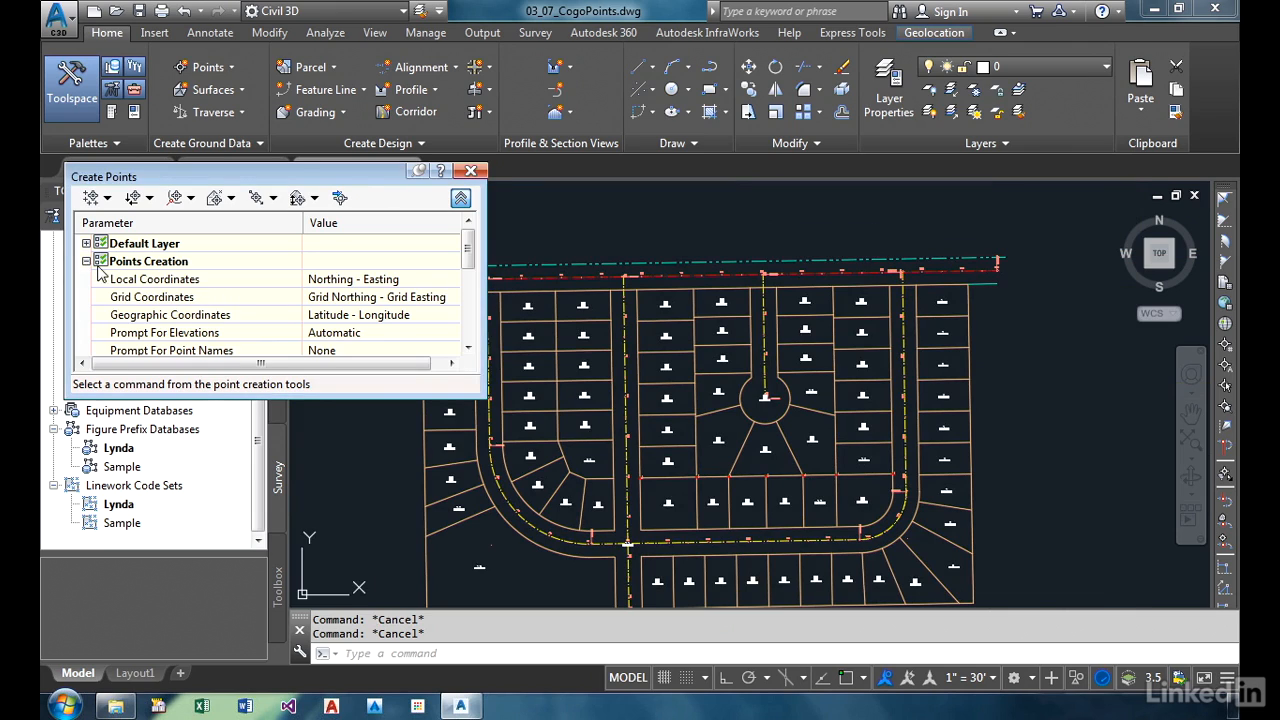
click(191, 200)
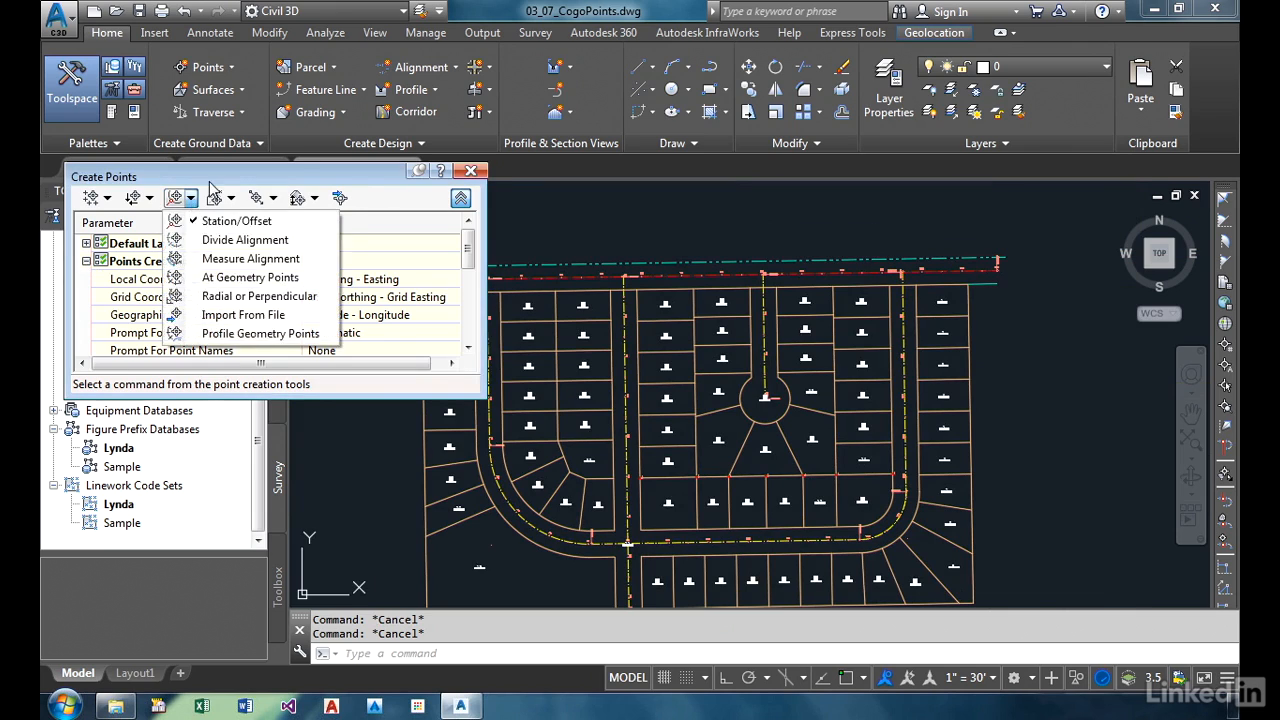
click(192, 200)
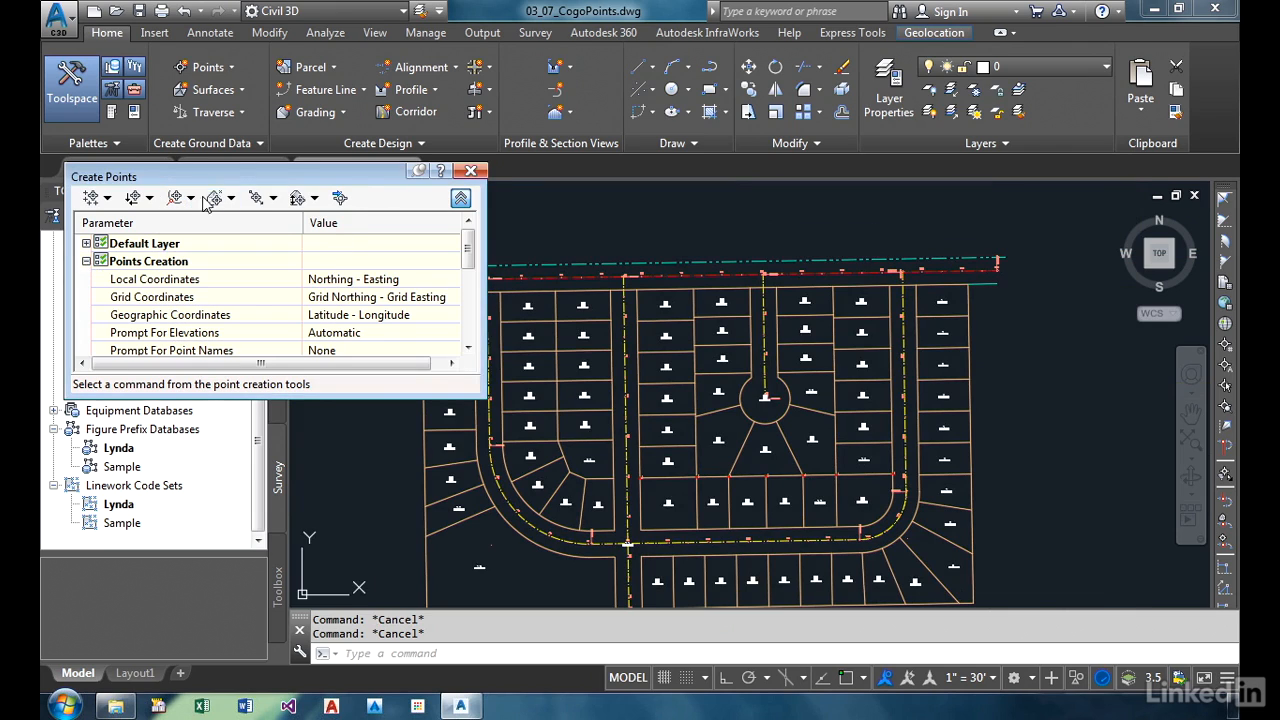
click(287, 315)
scroll(287, 315, down, 2)
click(335, 297)
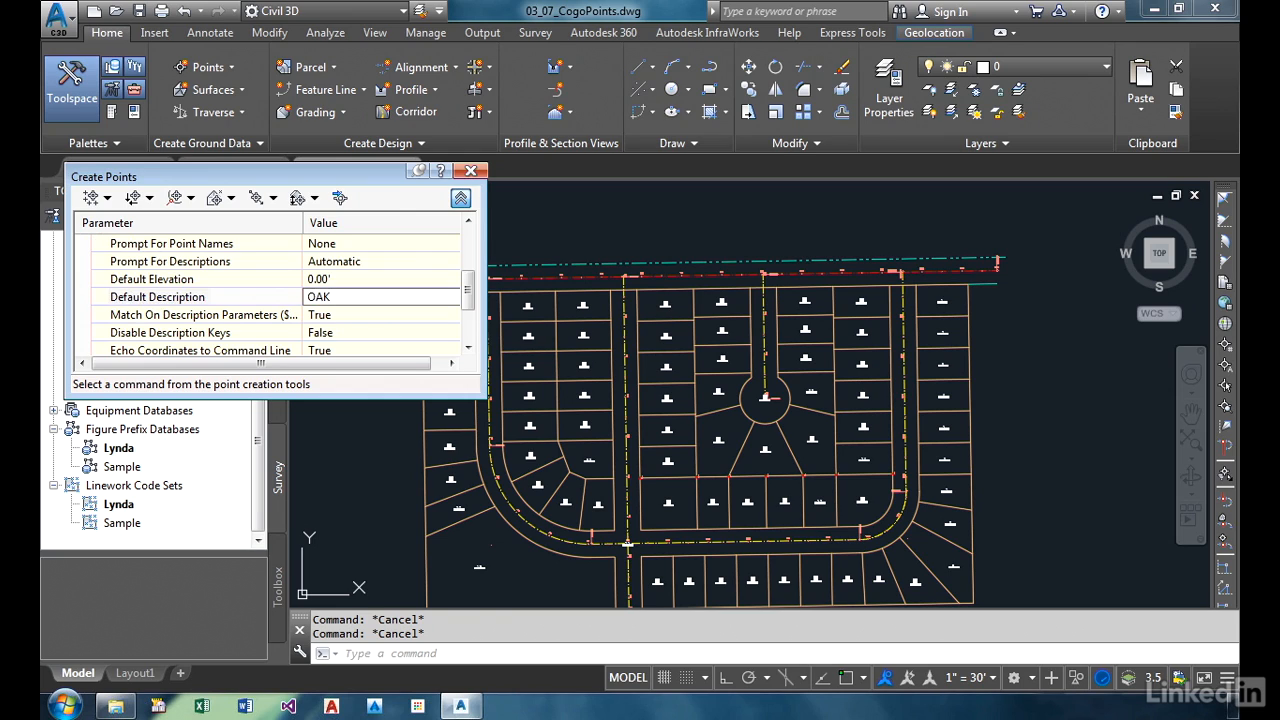
key(Return)
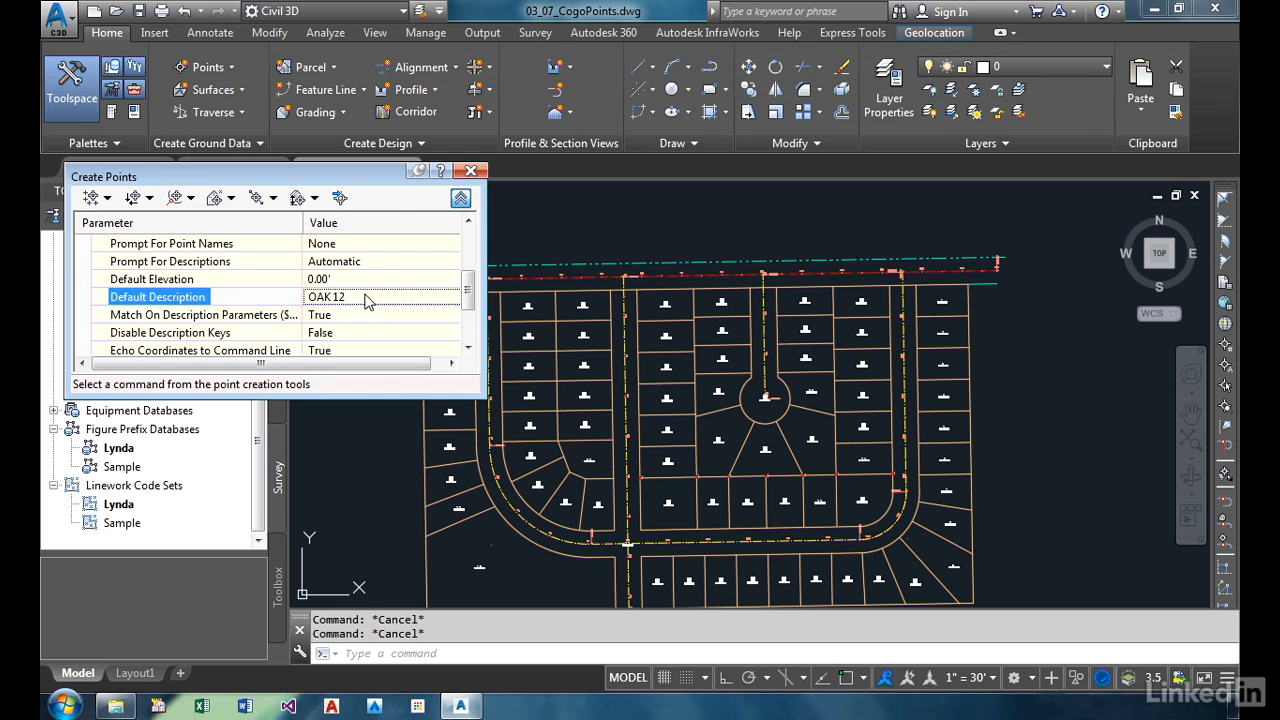
click(461, 199)
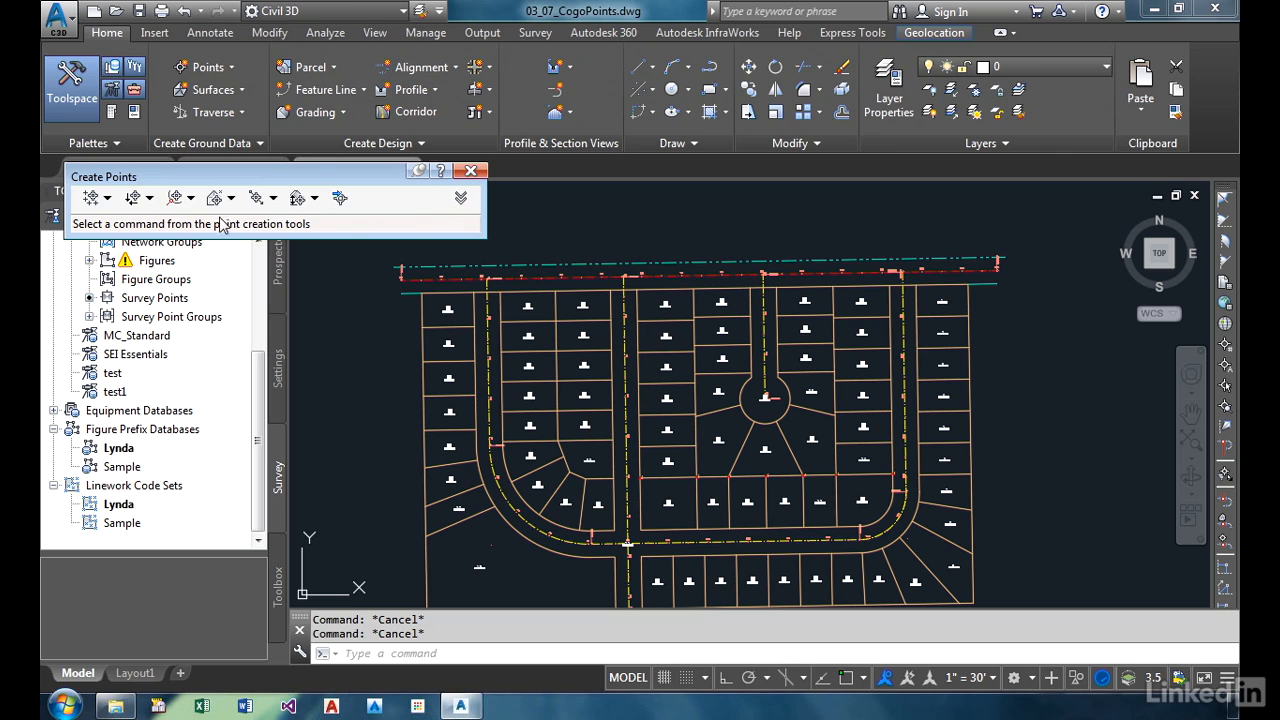
- Begin creating points with Measure Alignment on the U-shaped Brickville Road alignment, using starting station 50
click(190, 199)
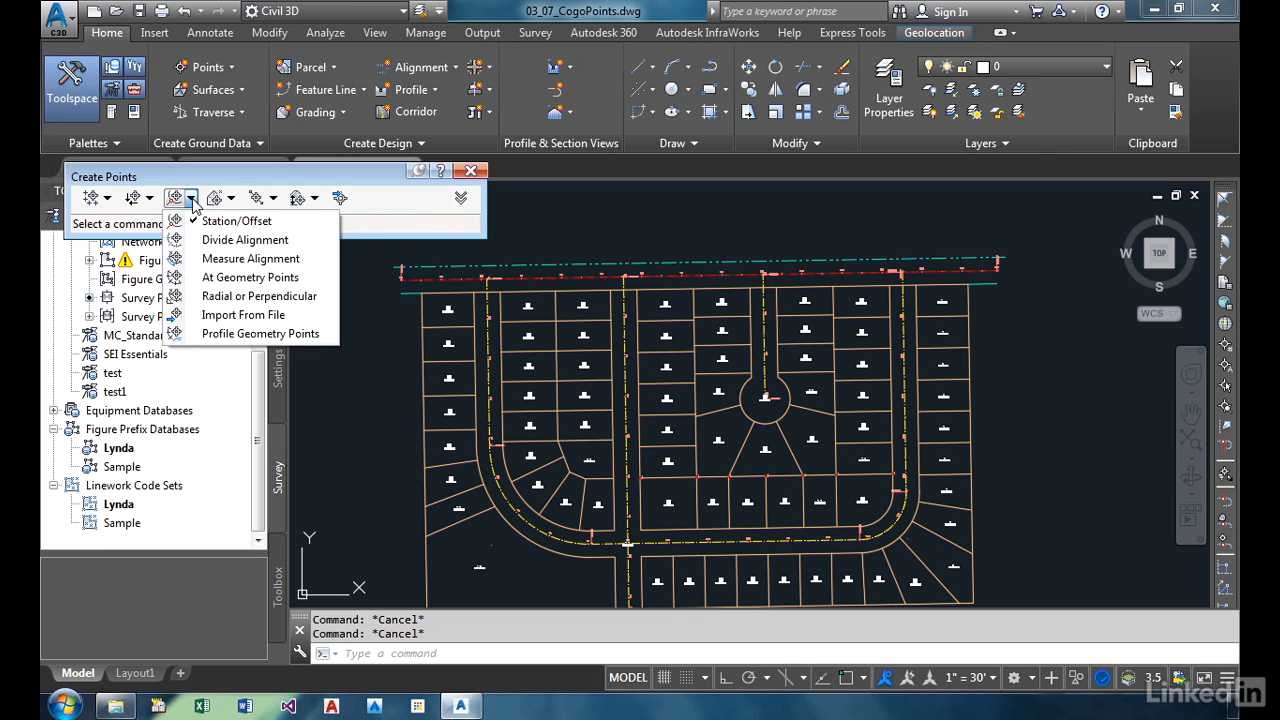
click(222, 262)
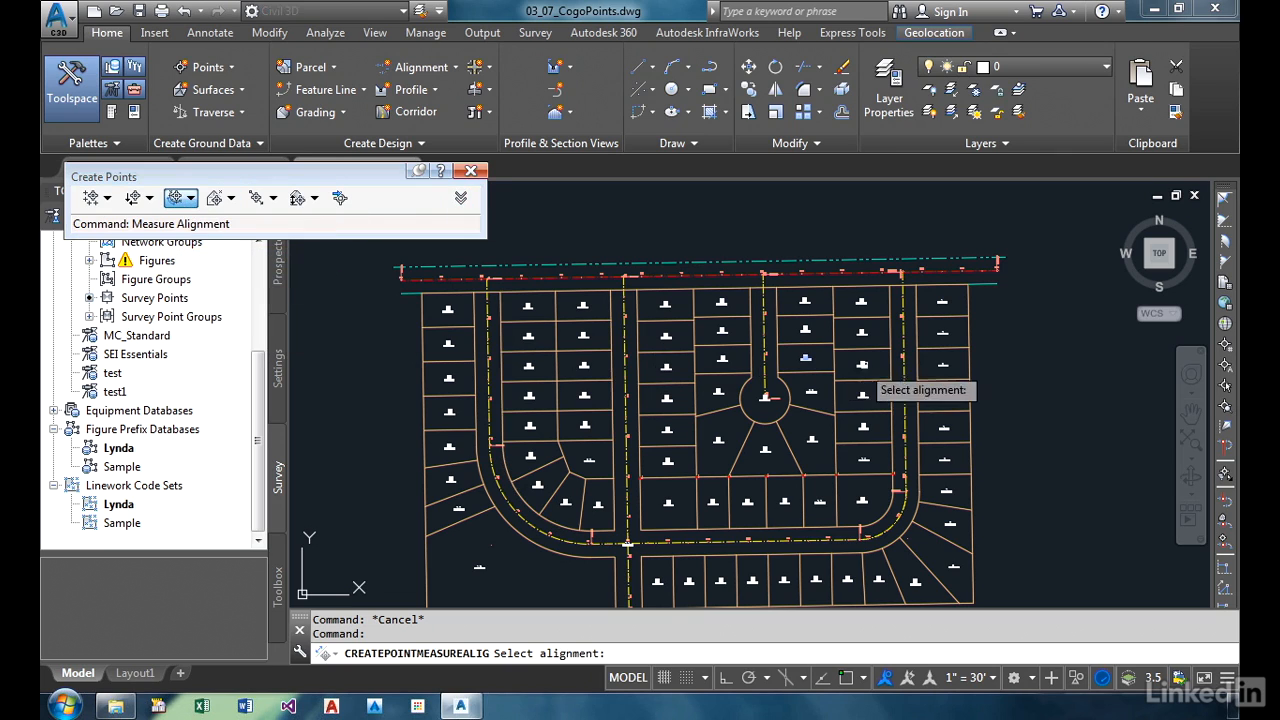
scroll(902, 296, up, 3)
scroll(902, 296, up, 2)
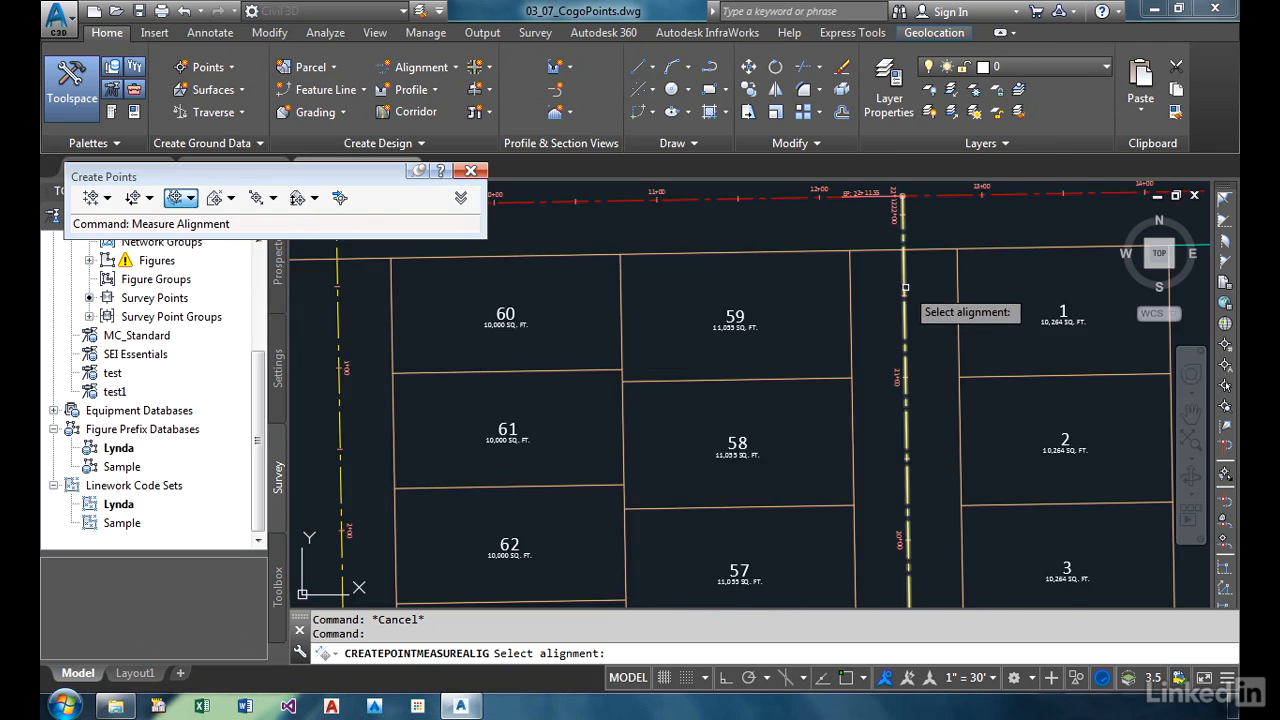
scroll(902, 296, down, 6)
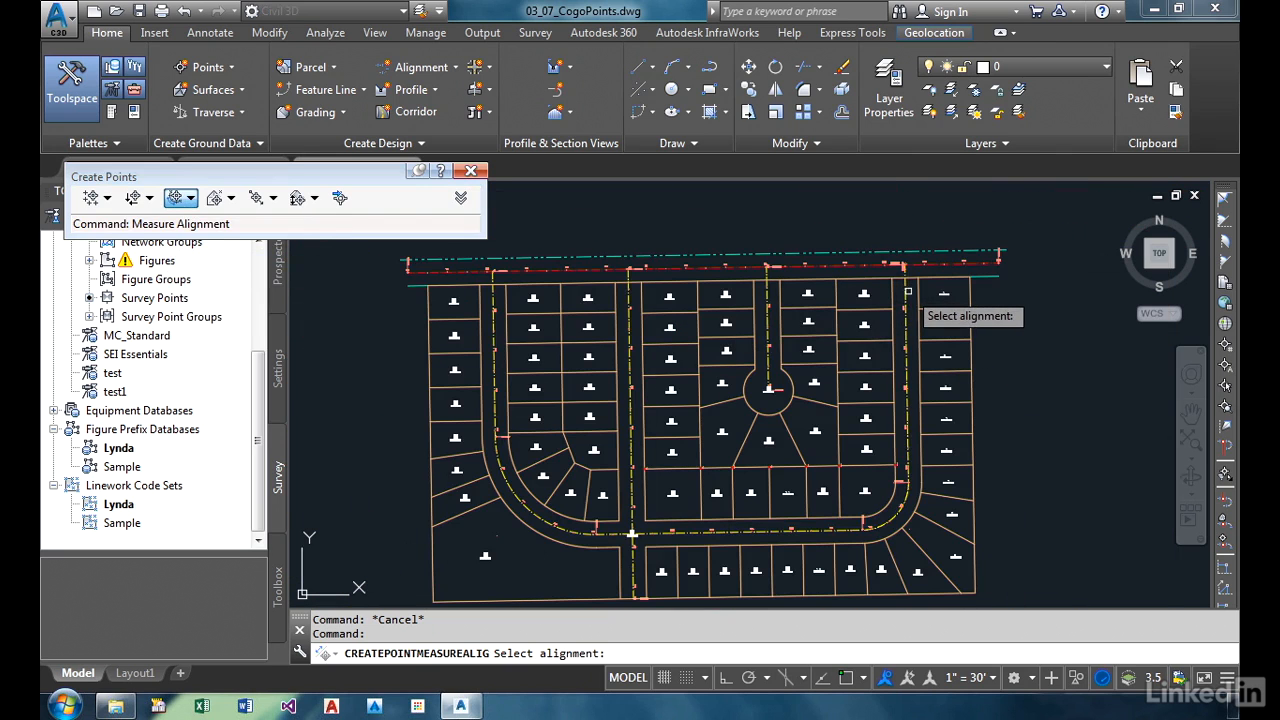
click(907, 291)
click(906, 292)
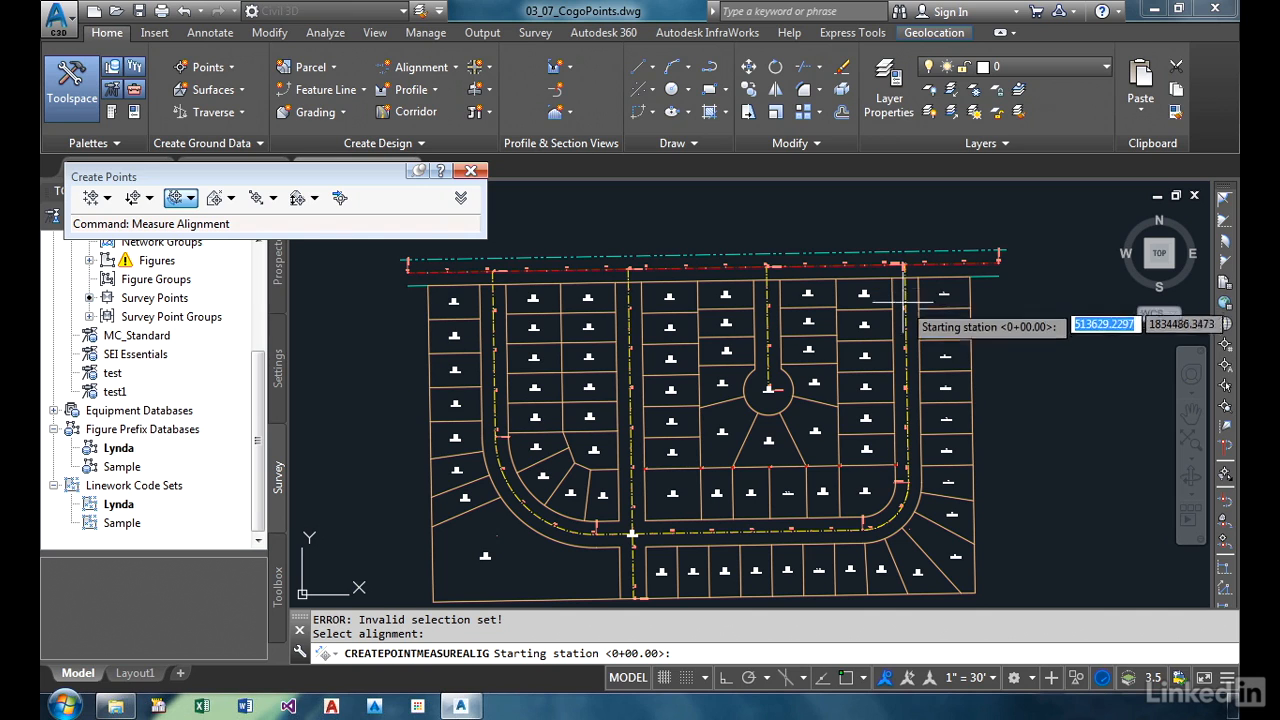
scroll(600, 270, up, 5)
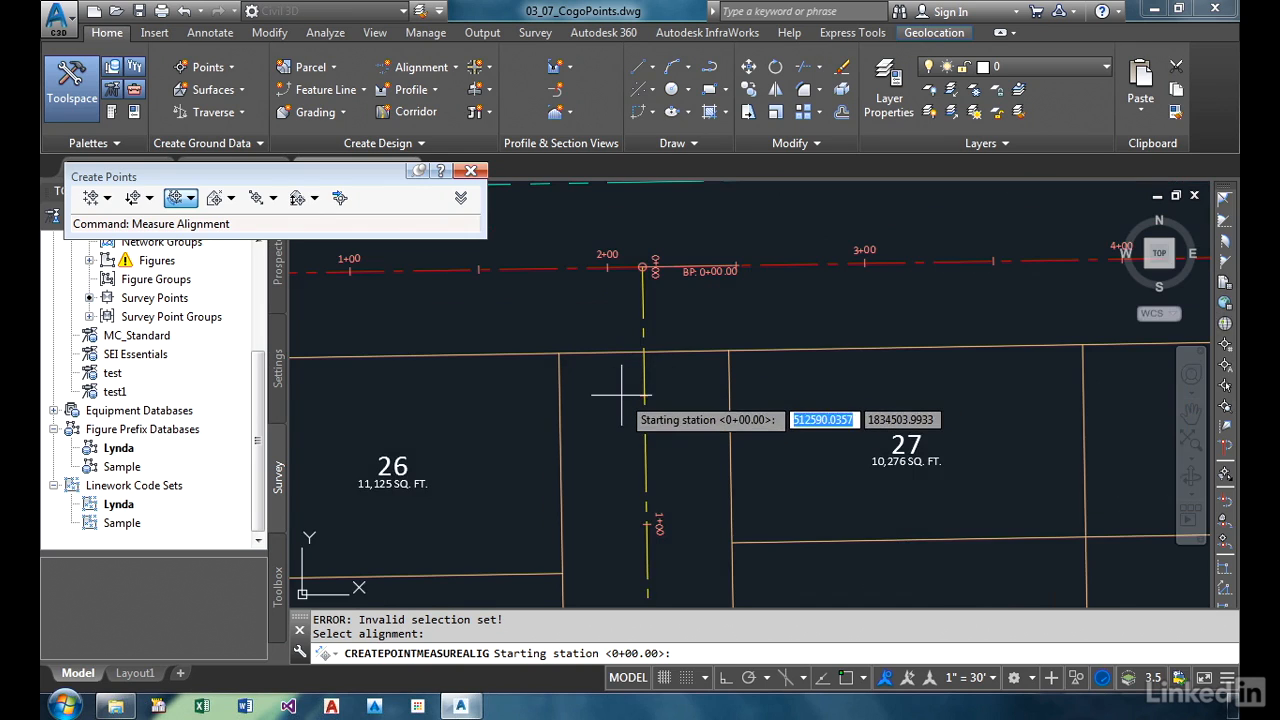
text(50)
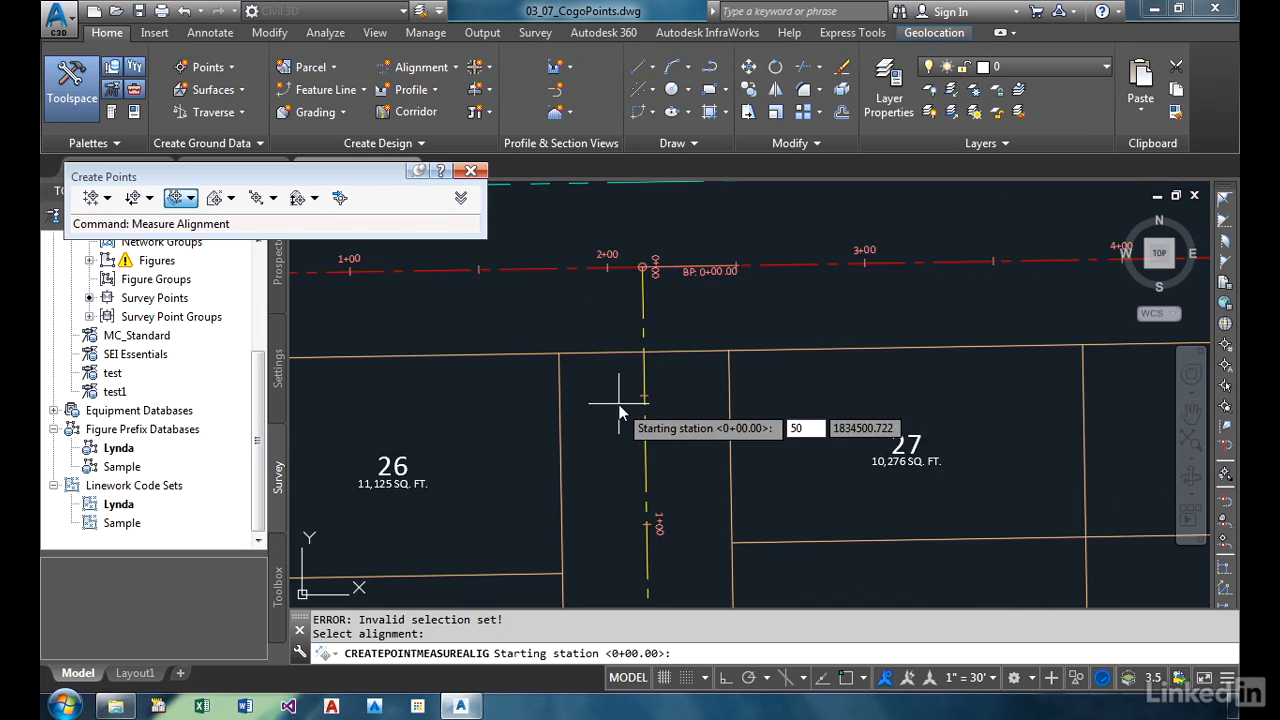
key(Return)
- Place the OAK 12 points up to ending station 2150 at an offset of 50 and an interval of 10.00, and end the command
scroll(608, 420, down, 4)
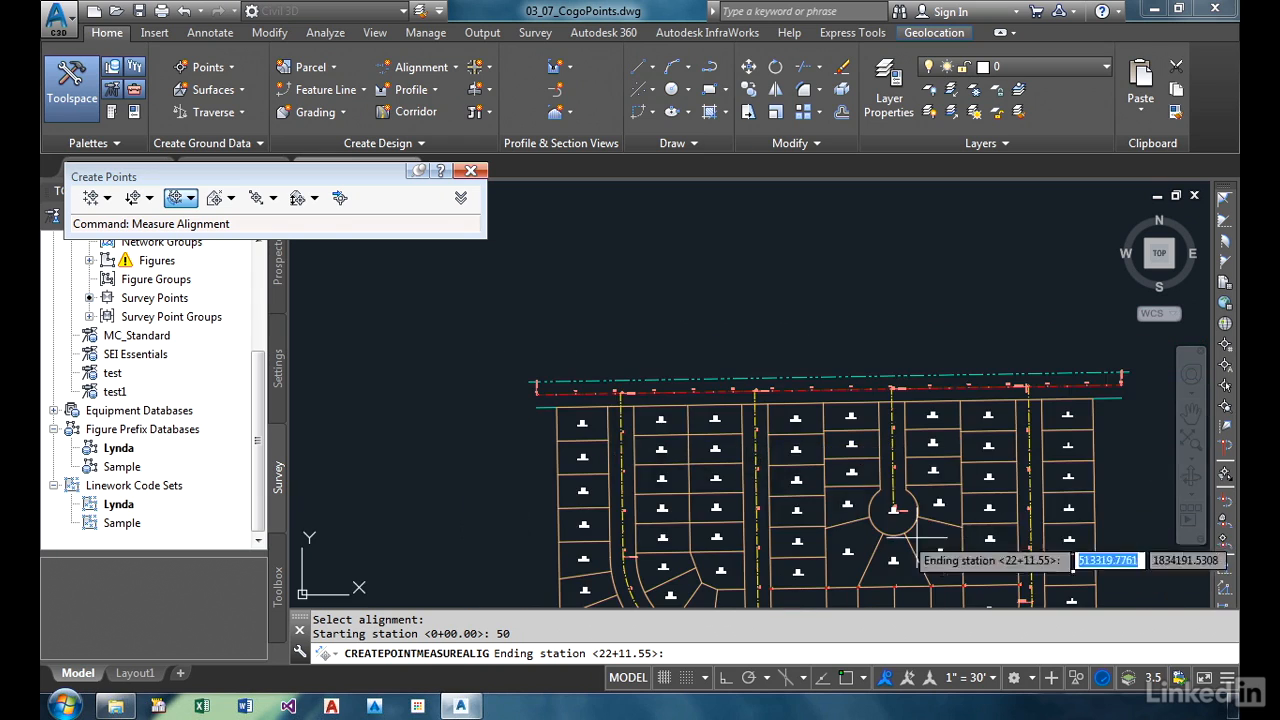
scroll(916, 537, up, 6)
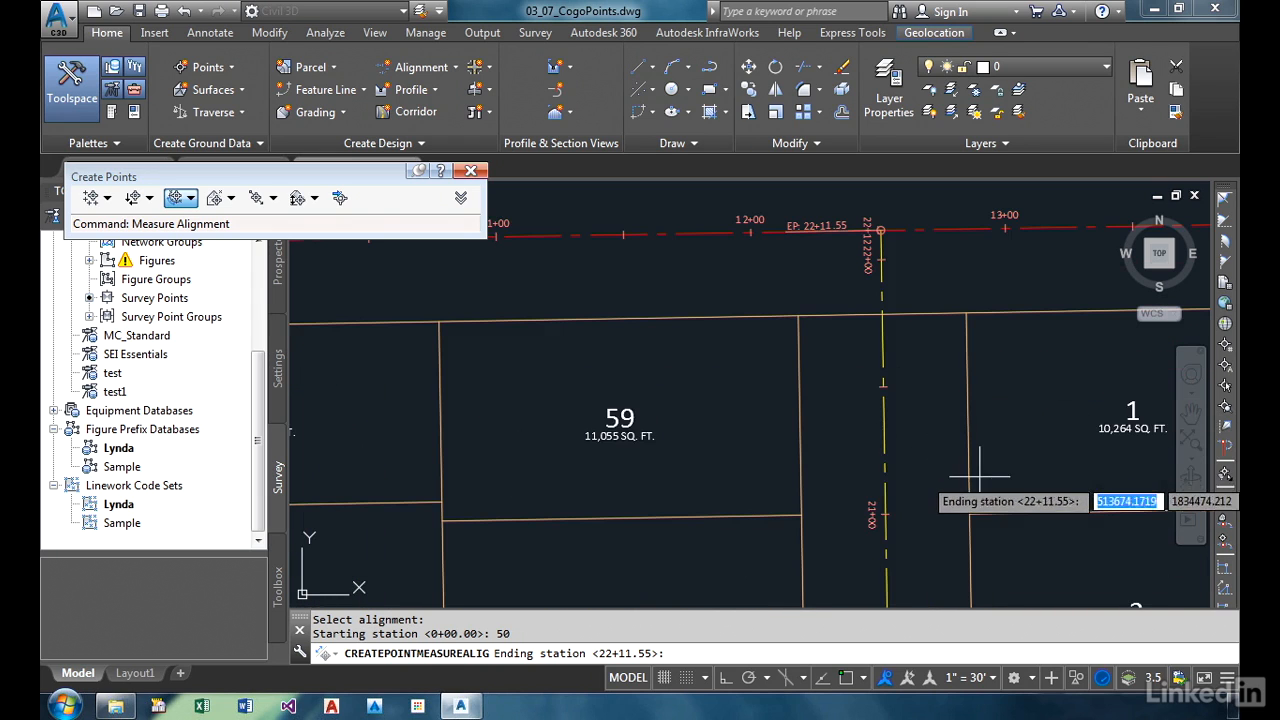
text(2150)
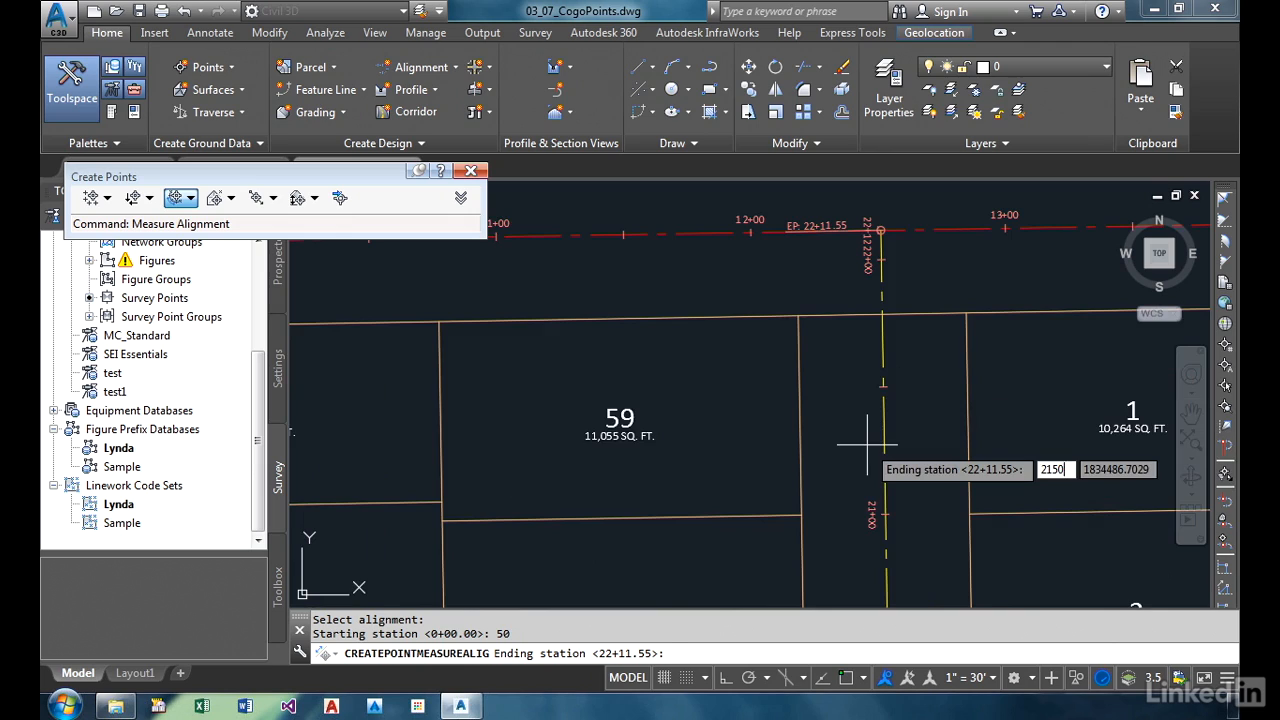
key(Return)
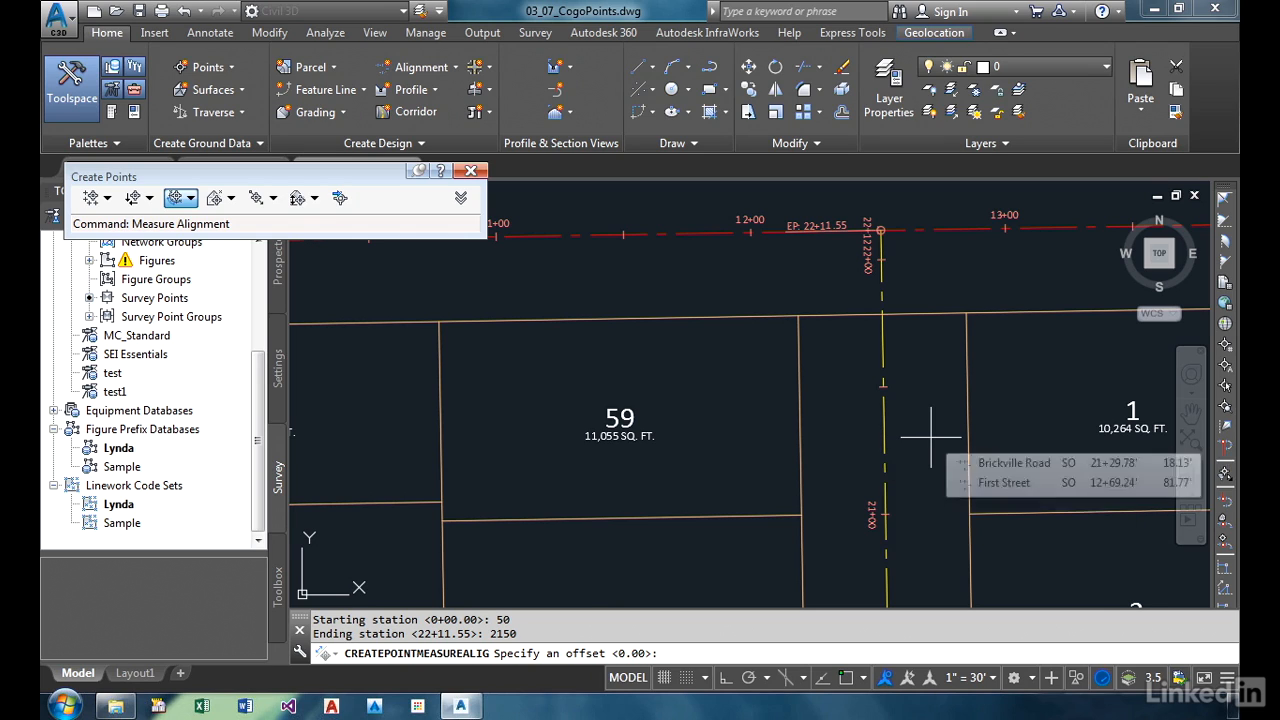
text(50)
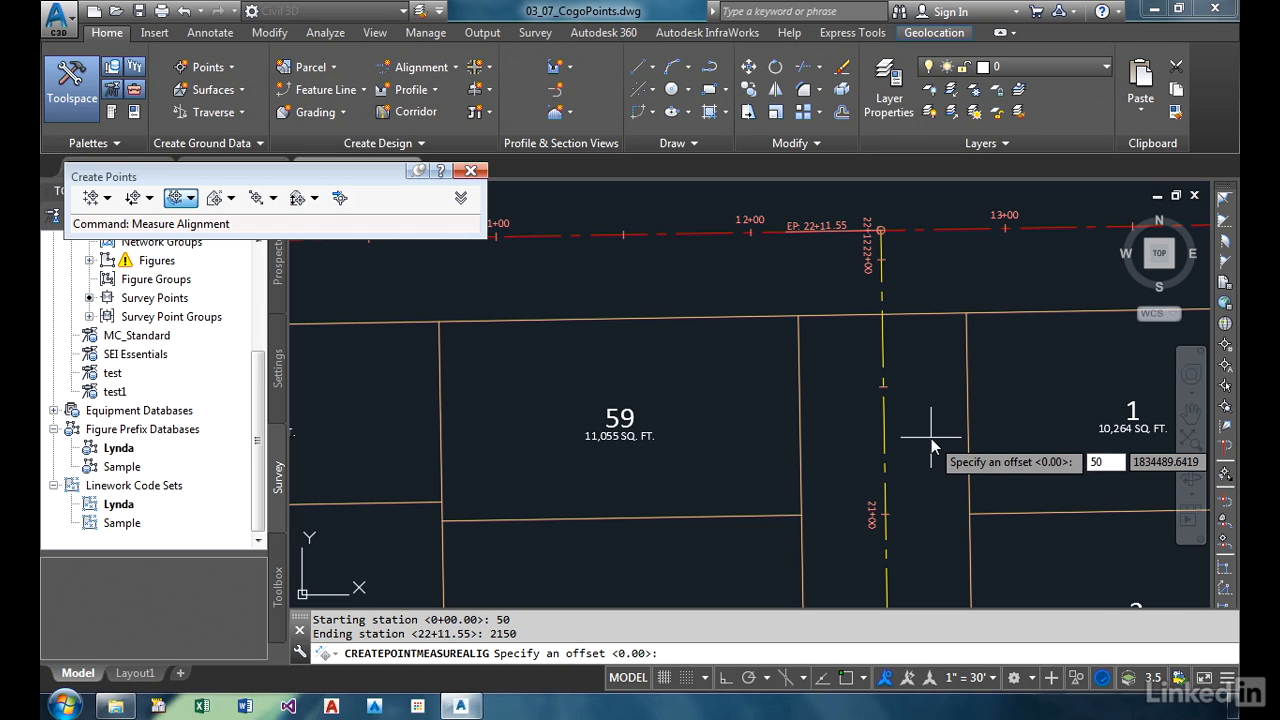
key(Return)
key(Return)
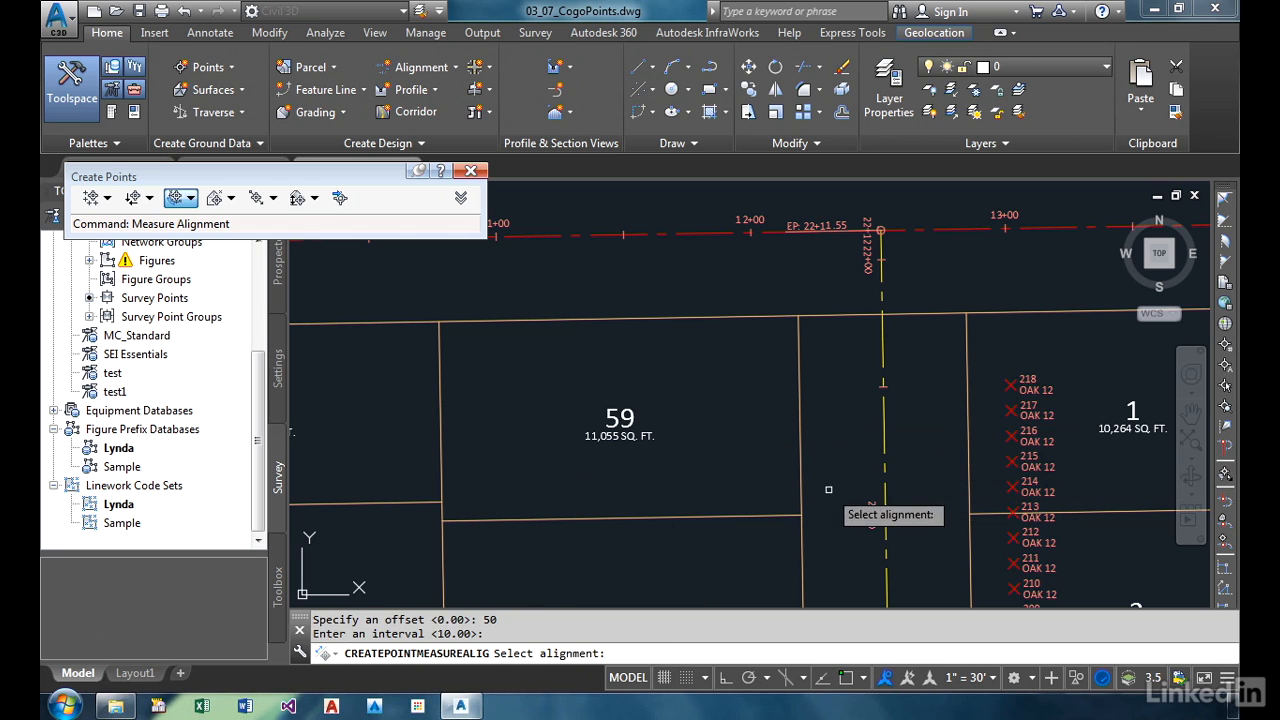
key(Escape)
- Examine the OAK 12 points along the curves and the straight stretch of Brickville Road
scroll(829, 429, down, 5)
scroll(910, 246, up, 2)
mouse_move(732, 536)
middle_down()
mouse_move(808, 346)
mouse_move(887, 252)
middle_up()
middle_drag(687, 371, 918, 351)
middle_drag(643, 418, 869, 414)
scroll(615, 512, up, 4)
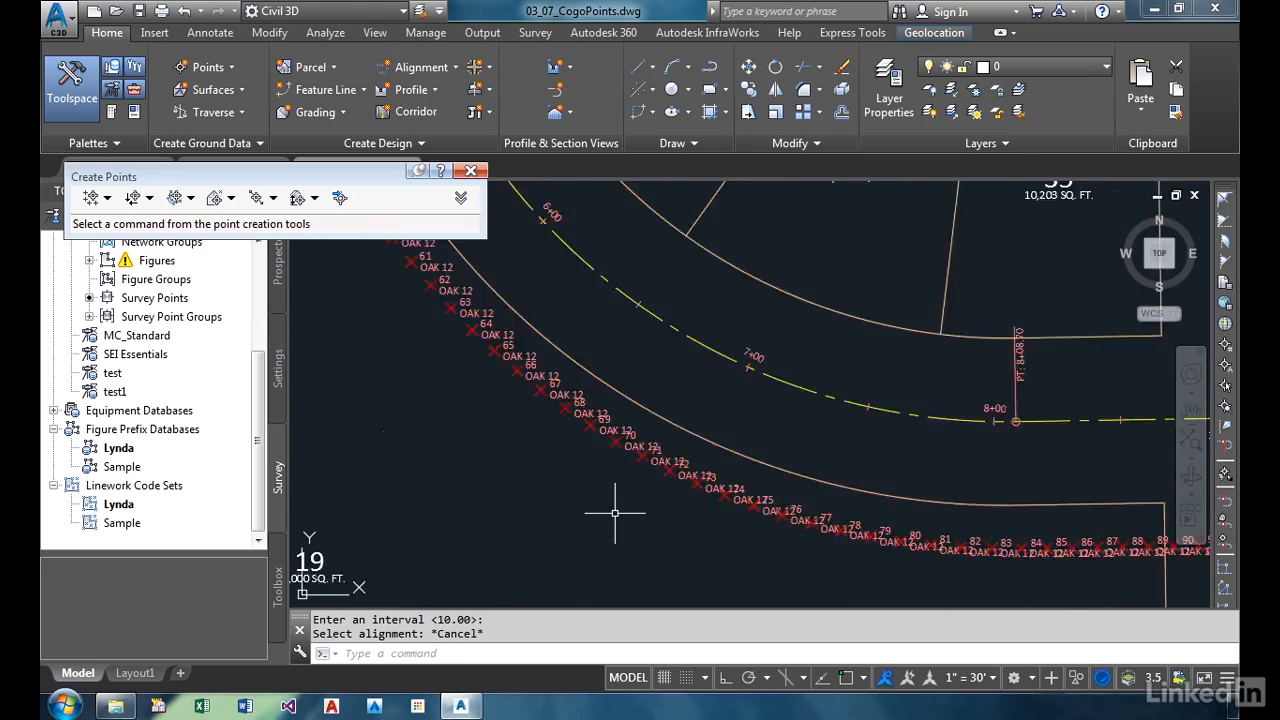
scroll(632, 497, down, 4)
middle_drag(977, 439, 616, 445)
middle_drag(908, 406, 565, 444)
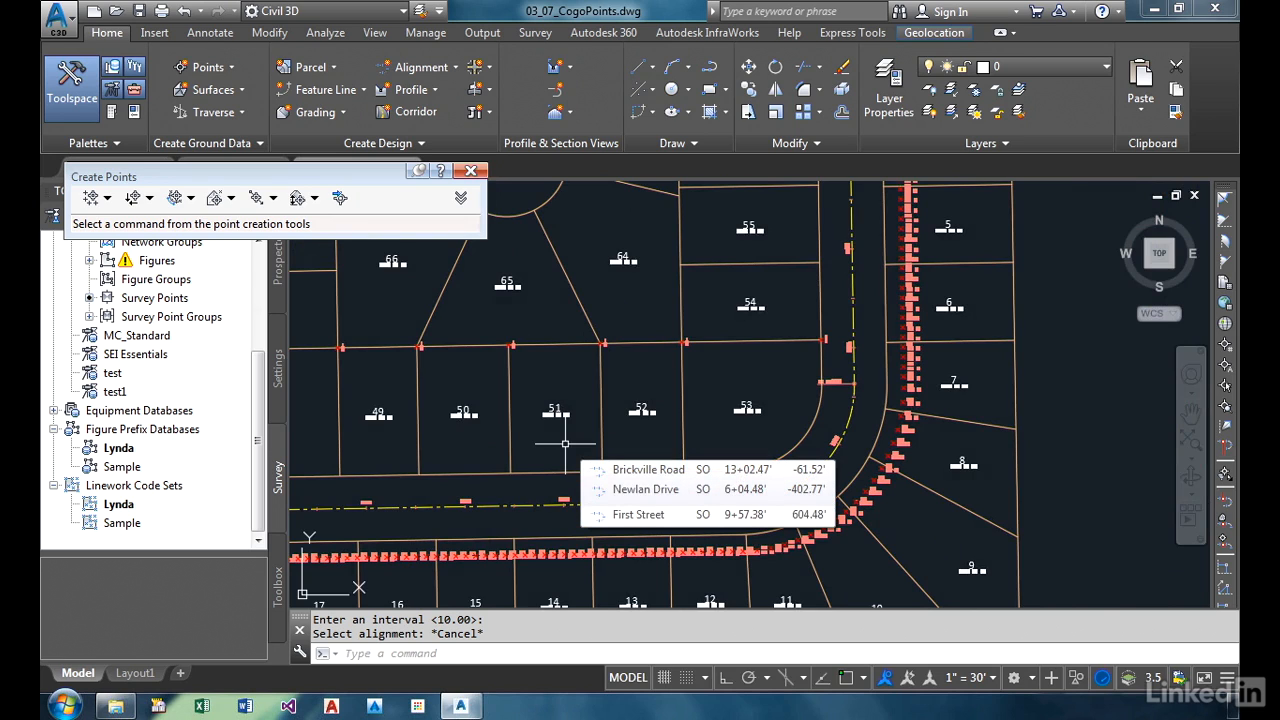
- Examine where the OAK 12 points begin beside lot 26 and end in lot 1 relative to the Brickville Road stations
scroll(740, 348, down, 2)
mouse_move(757, 308)
middle_down()
mouse_move(867, 377)
mouse_move(971, 399)
middle_up()
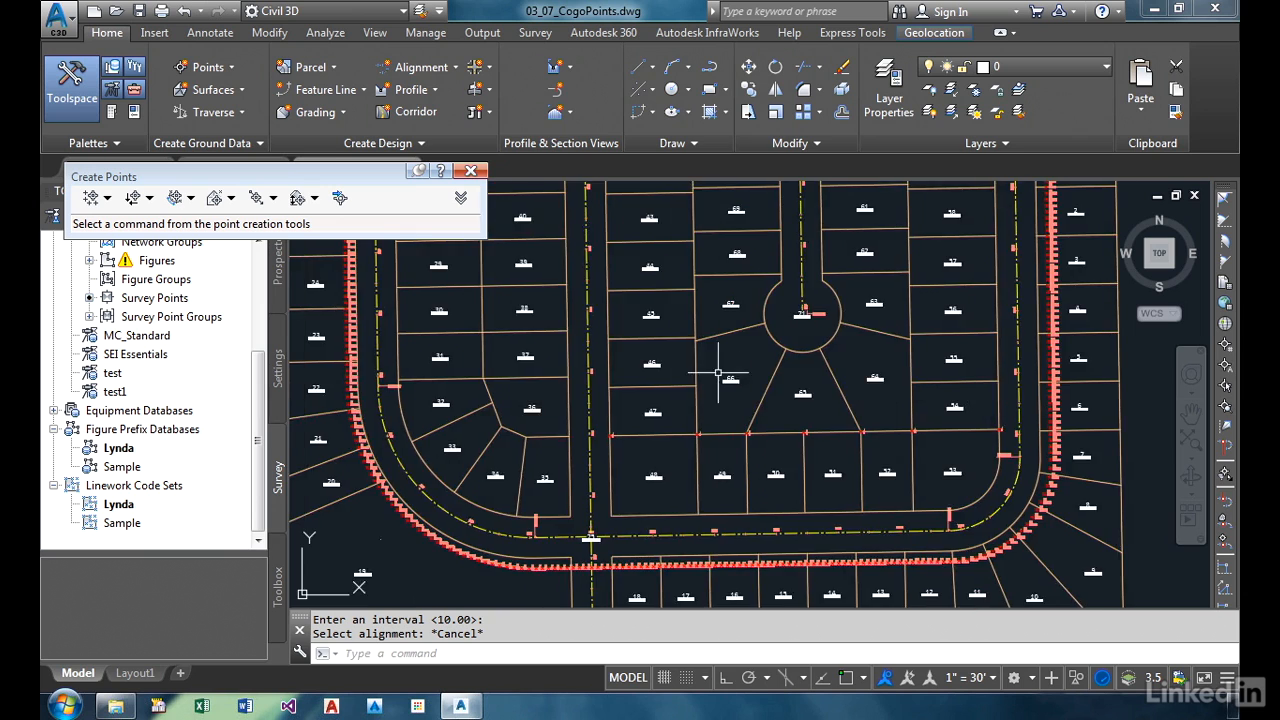
middle_drag(720, 372, 817, 495)
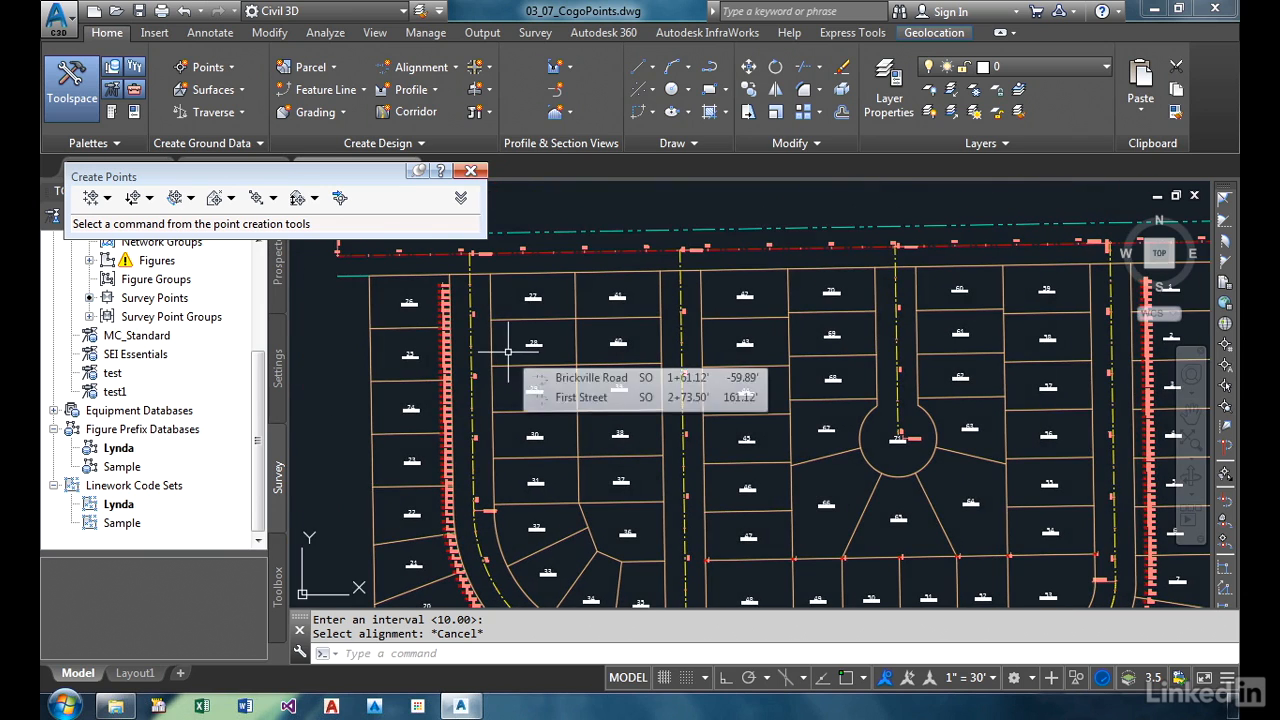
scroll(440, 290, up, 5)
scroll(430, 330, up, 2)
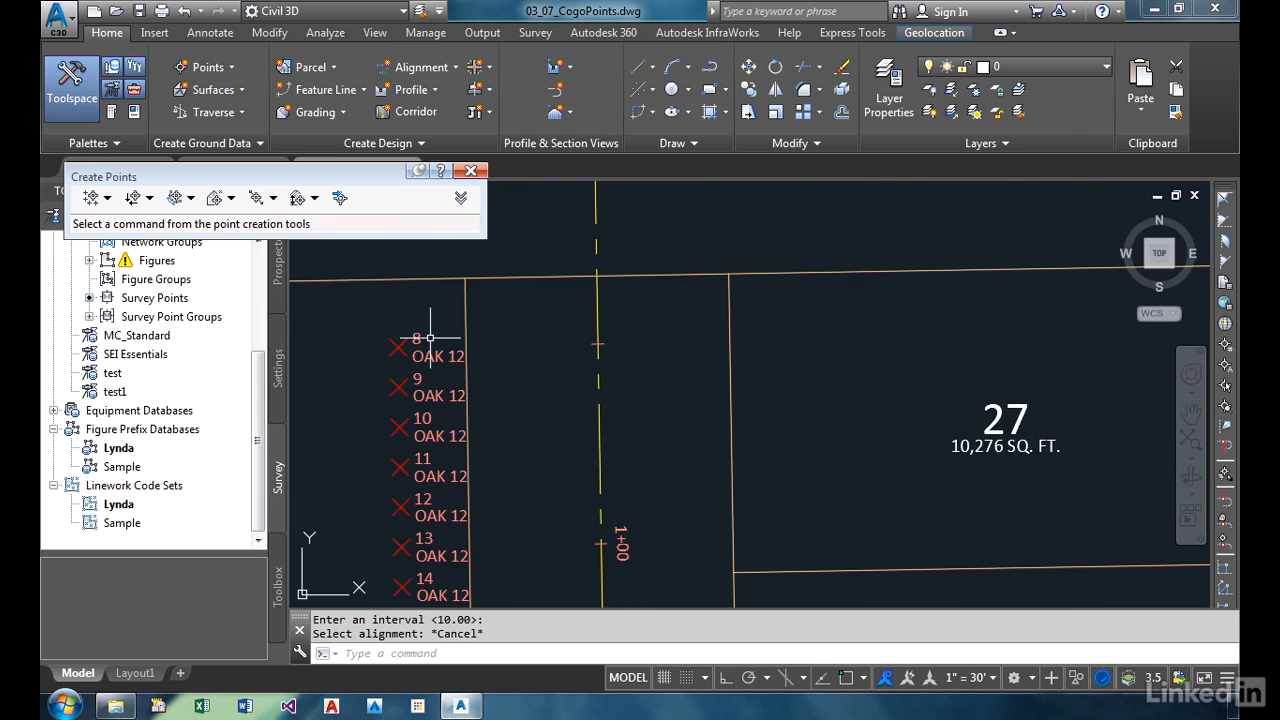
mouse_move(433, 338)
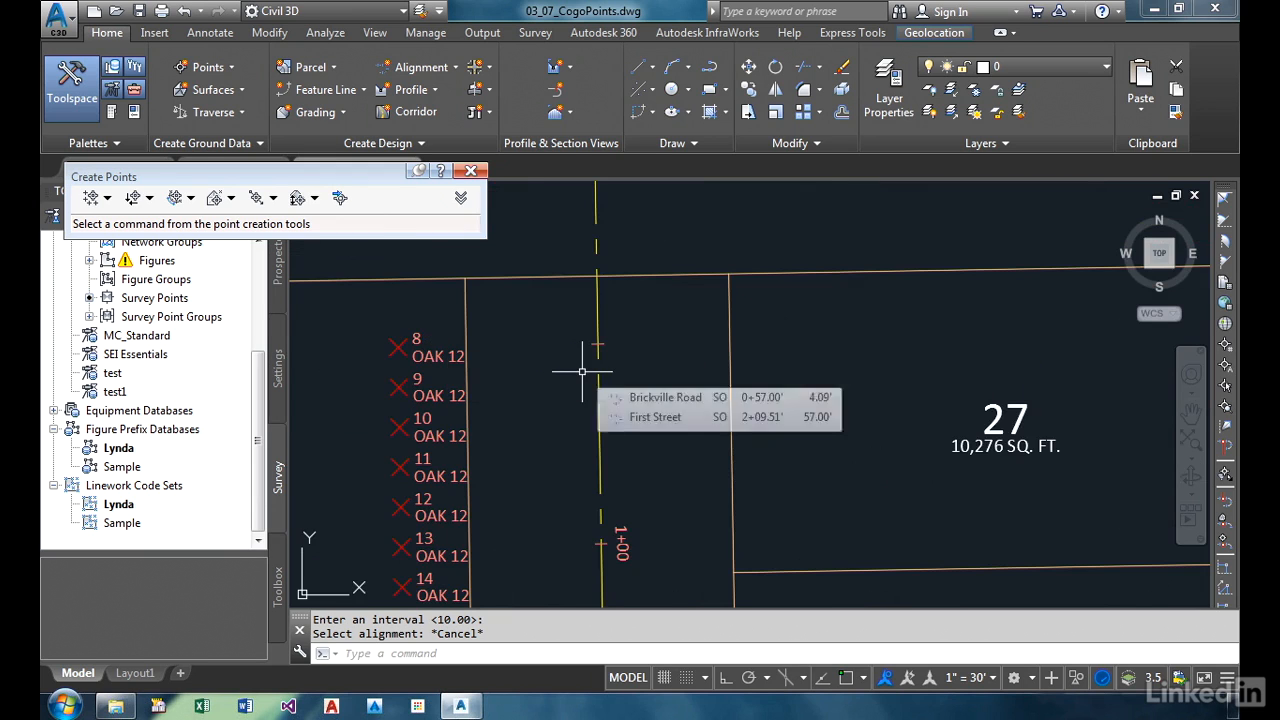
scroll(583, 371, down, 3)
middle_drag(892, 373, 296, 378)
mouse_move(943, 385)
middle_down()
mouse_move(714, 370)
mouse_move(643, 428)
middle_up()
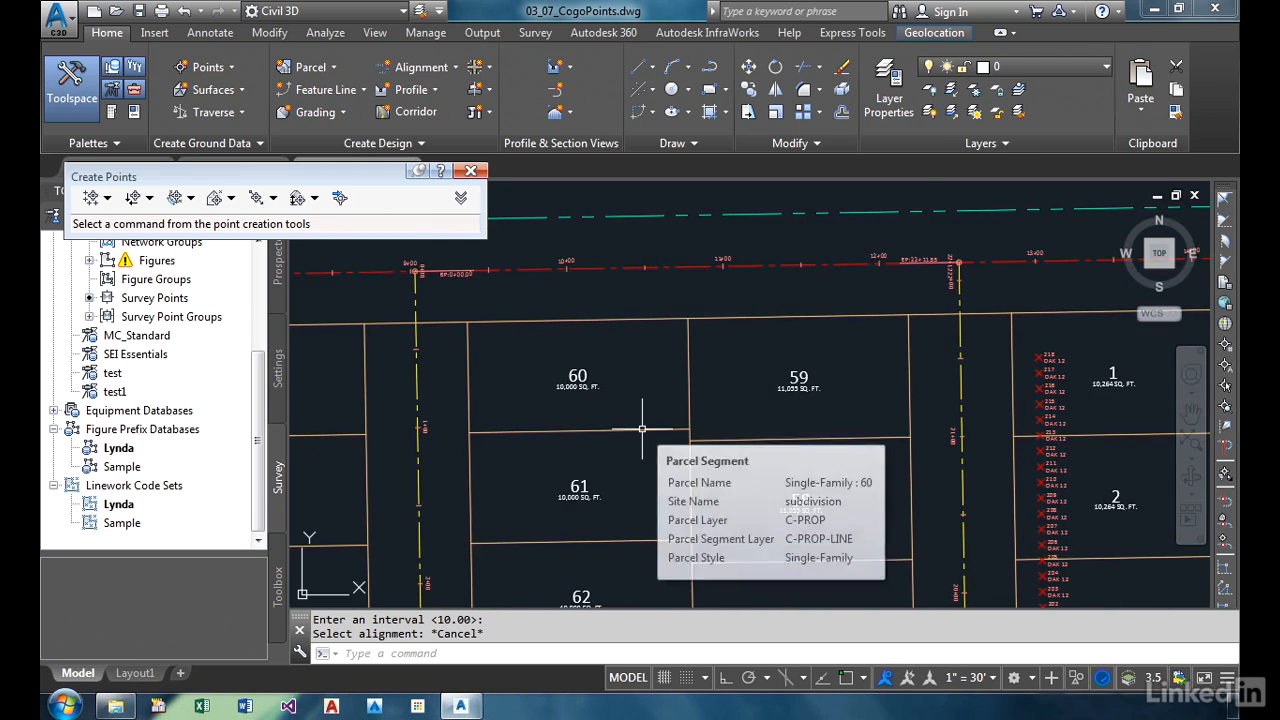